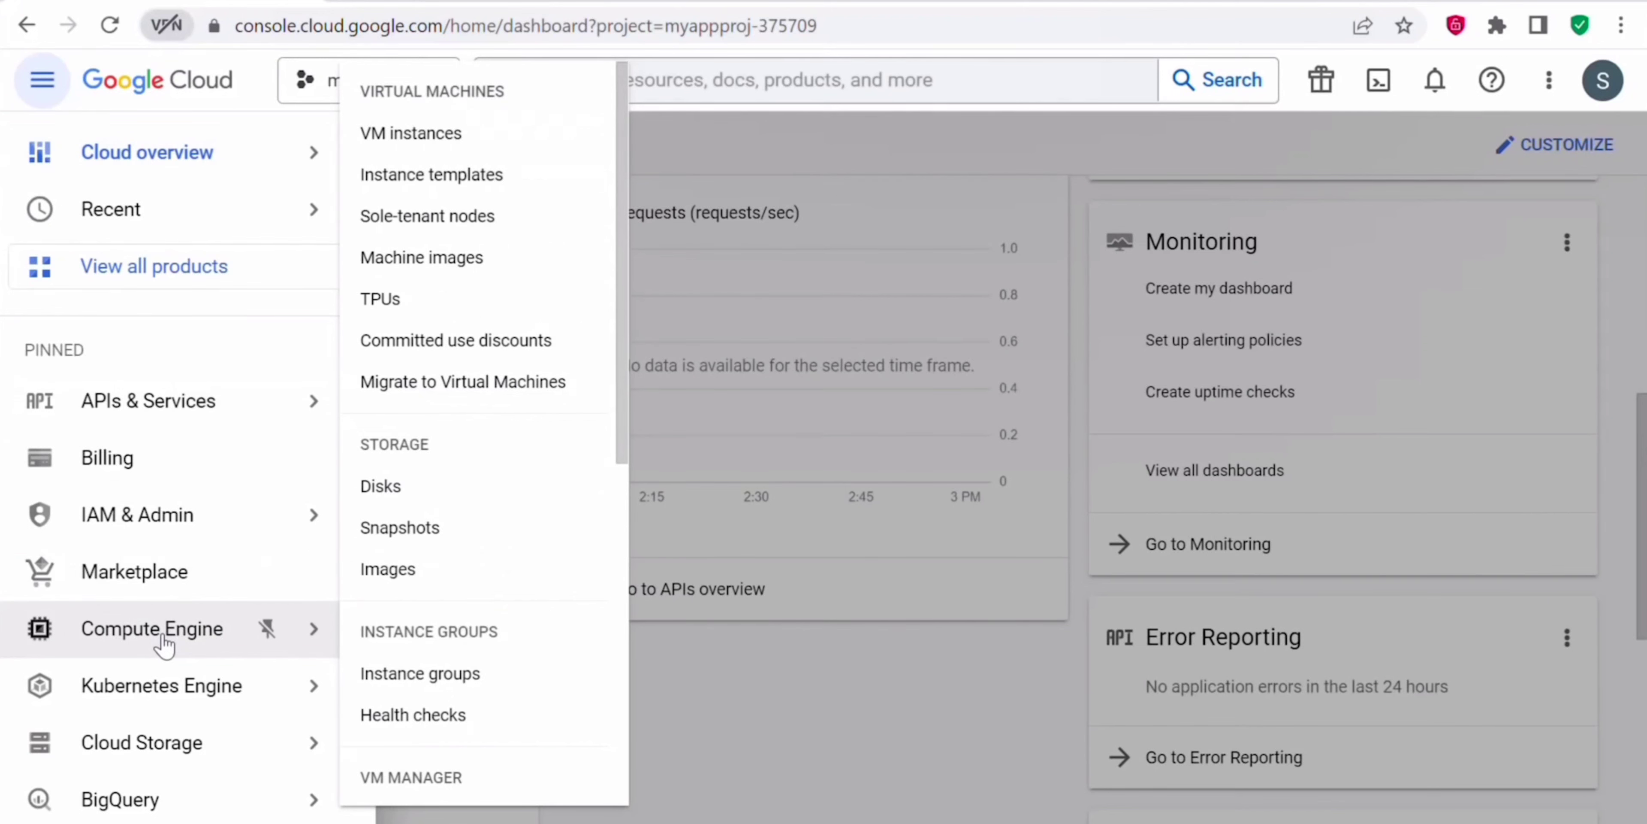
Step: Start creating a new VM instance from scratch in Compute Engine, keeping instance-1 as its name
click(165, 640)
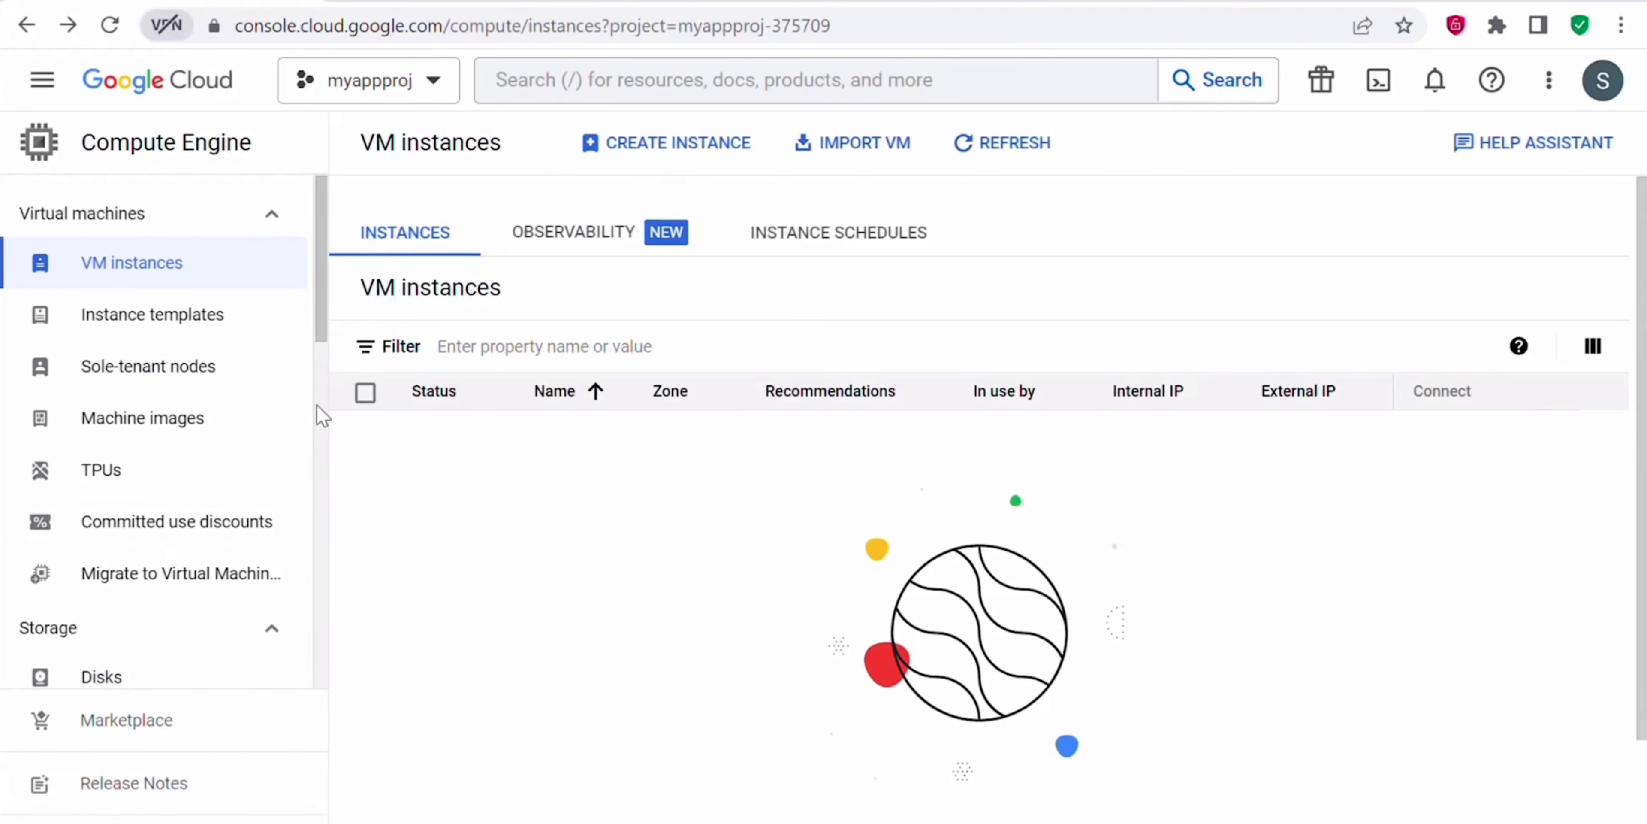
click(636, 148)
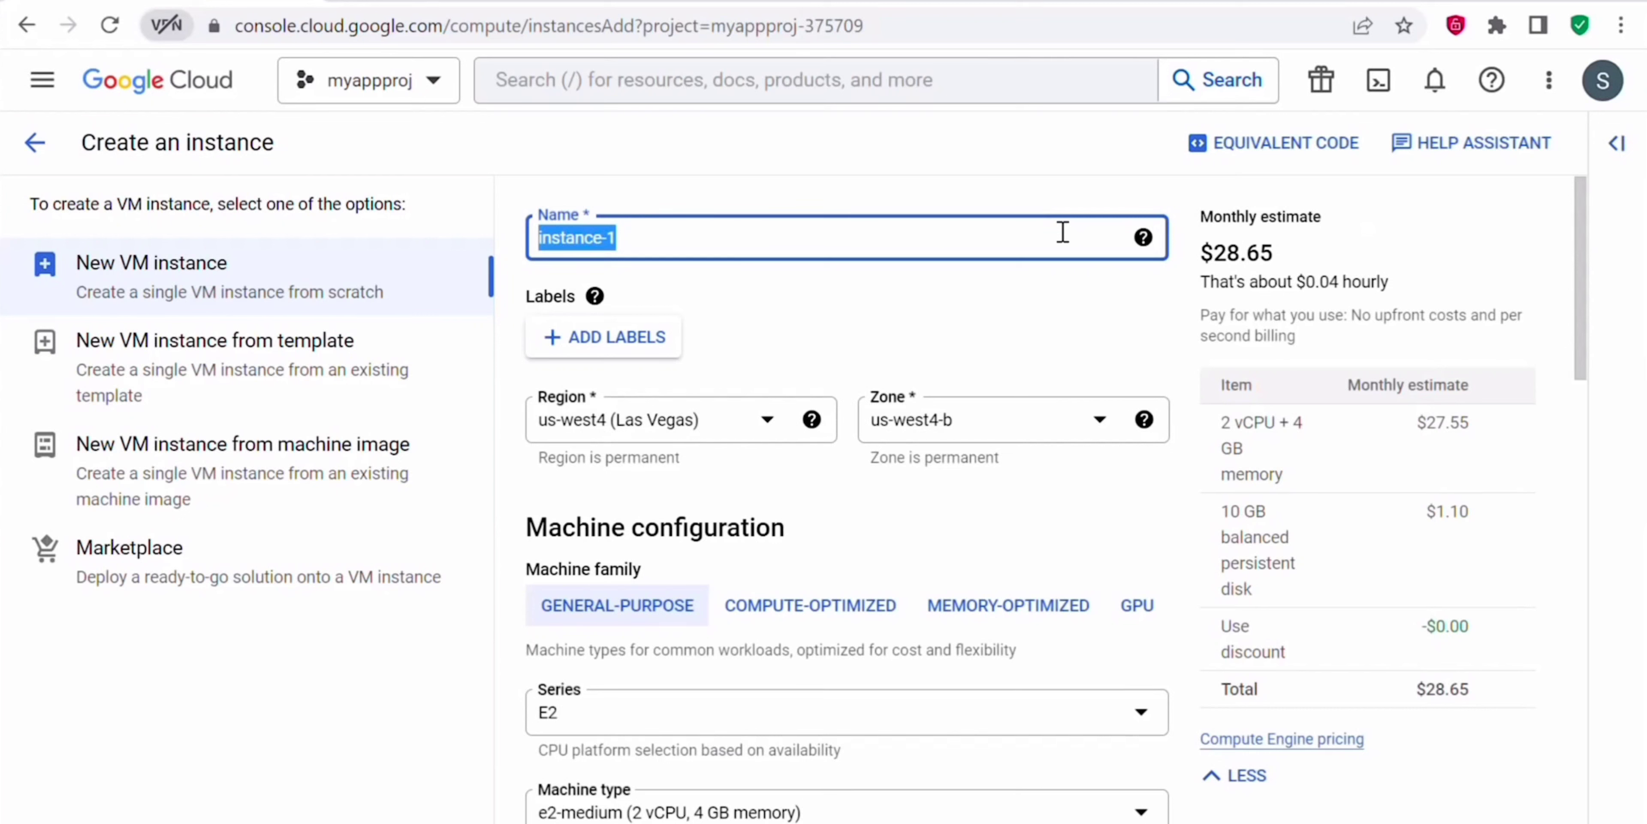
click(651, 238)
drag(666, 234, 536, 240)
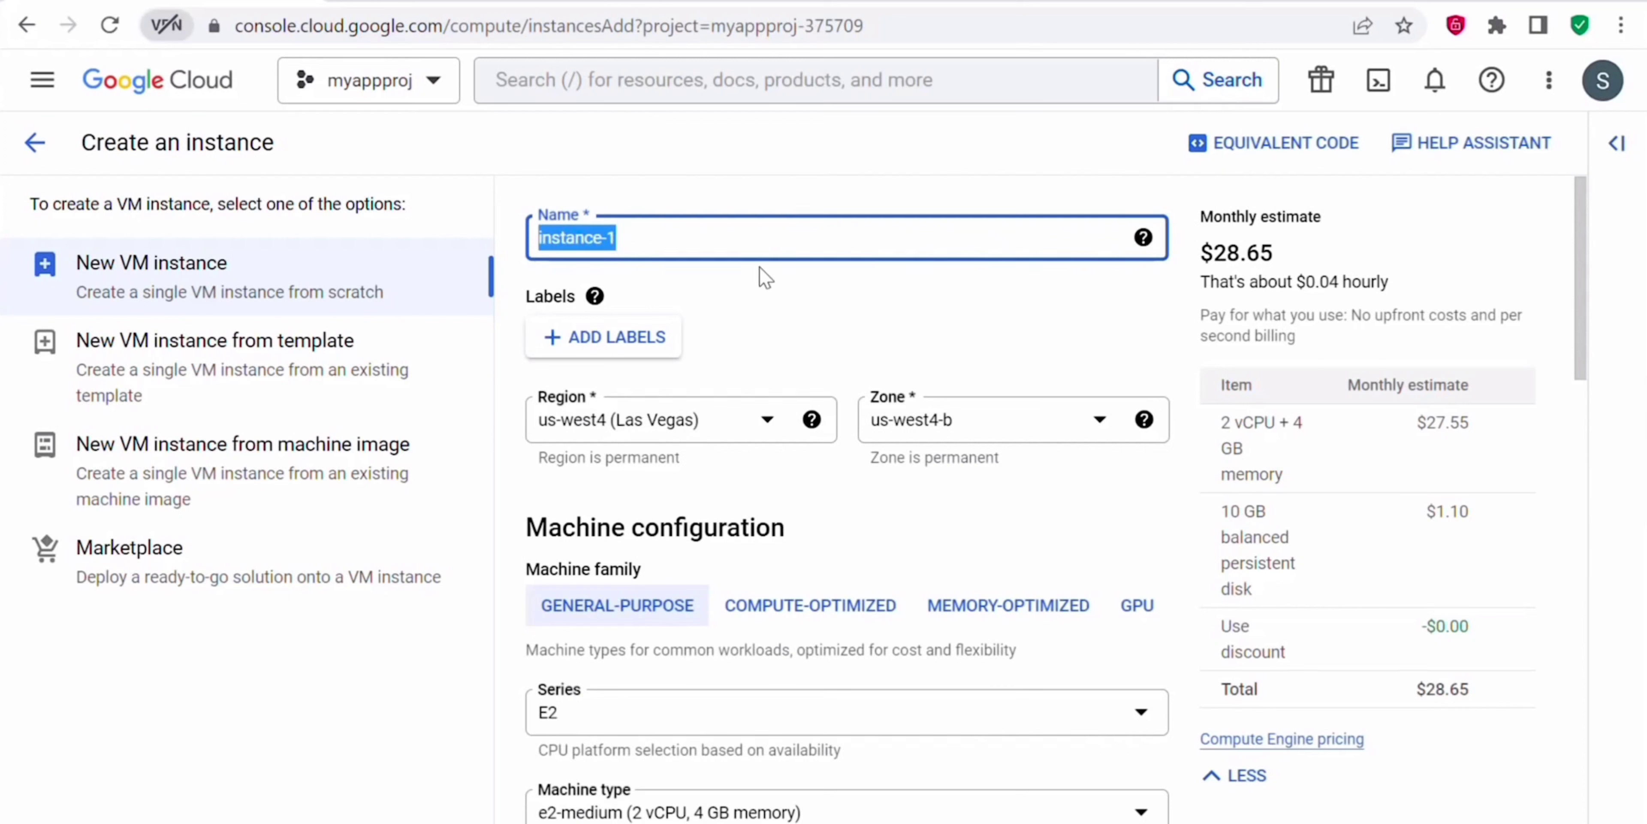
click(761, 248)
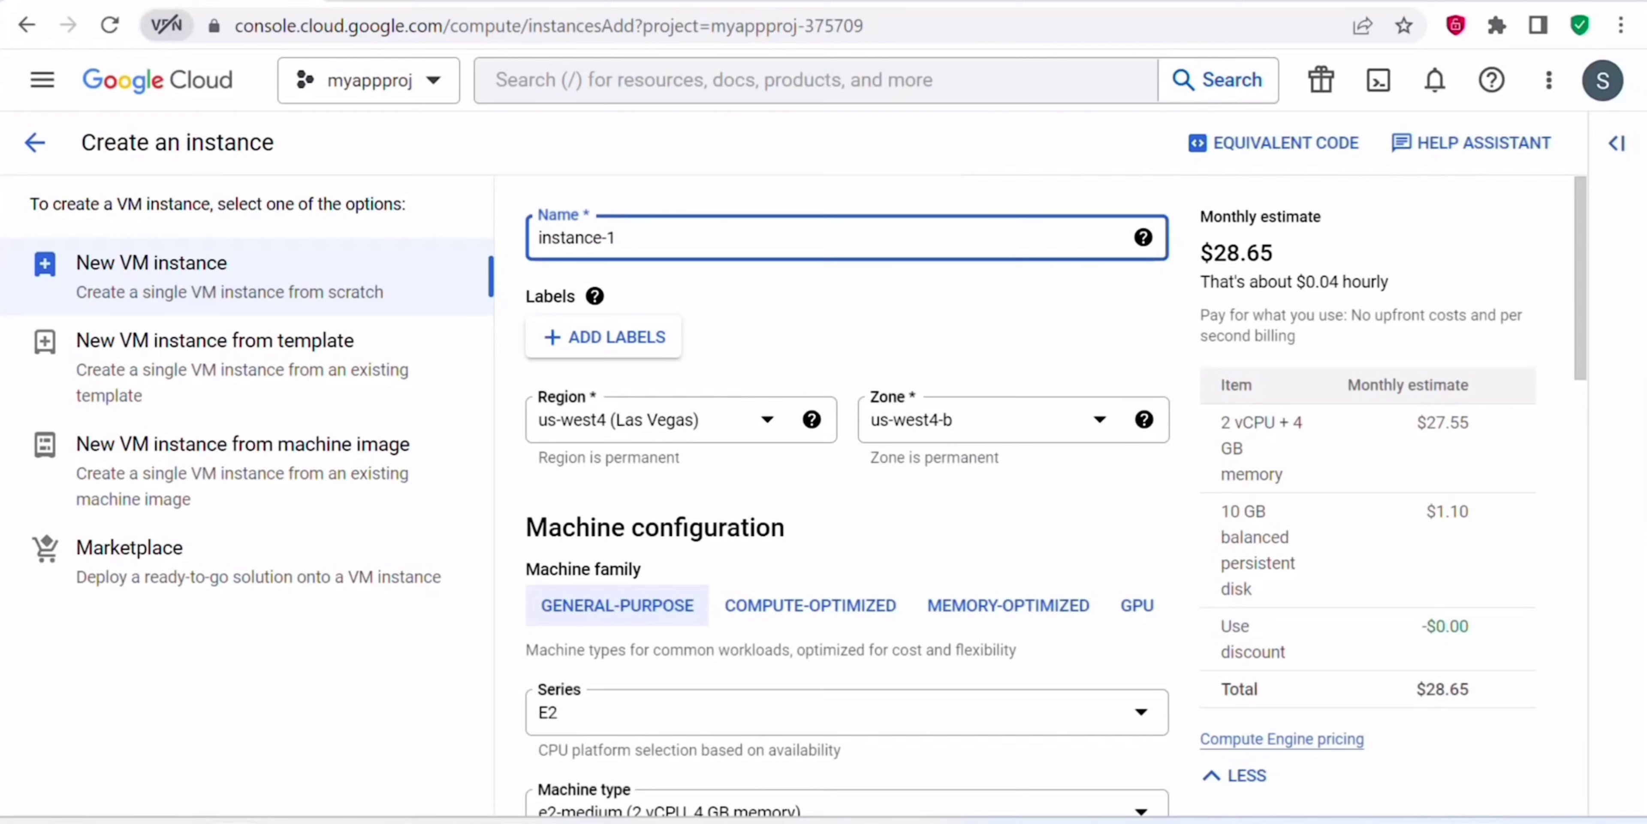
Step: Add two labels to the instance: environment with value dev and business with value finance
click(605, 337)
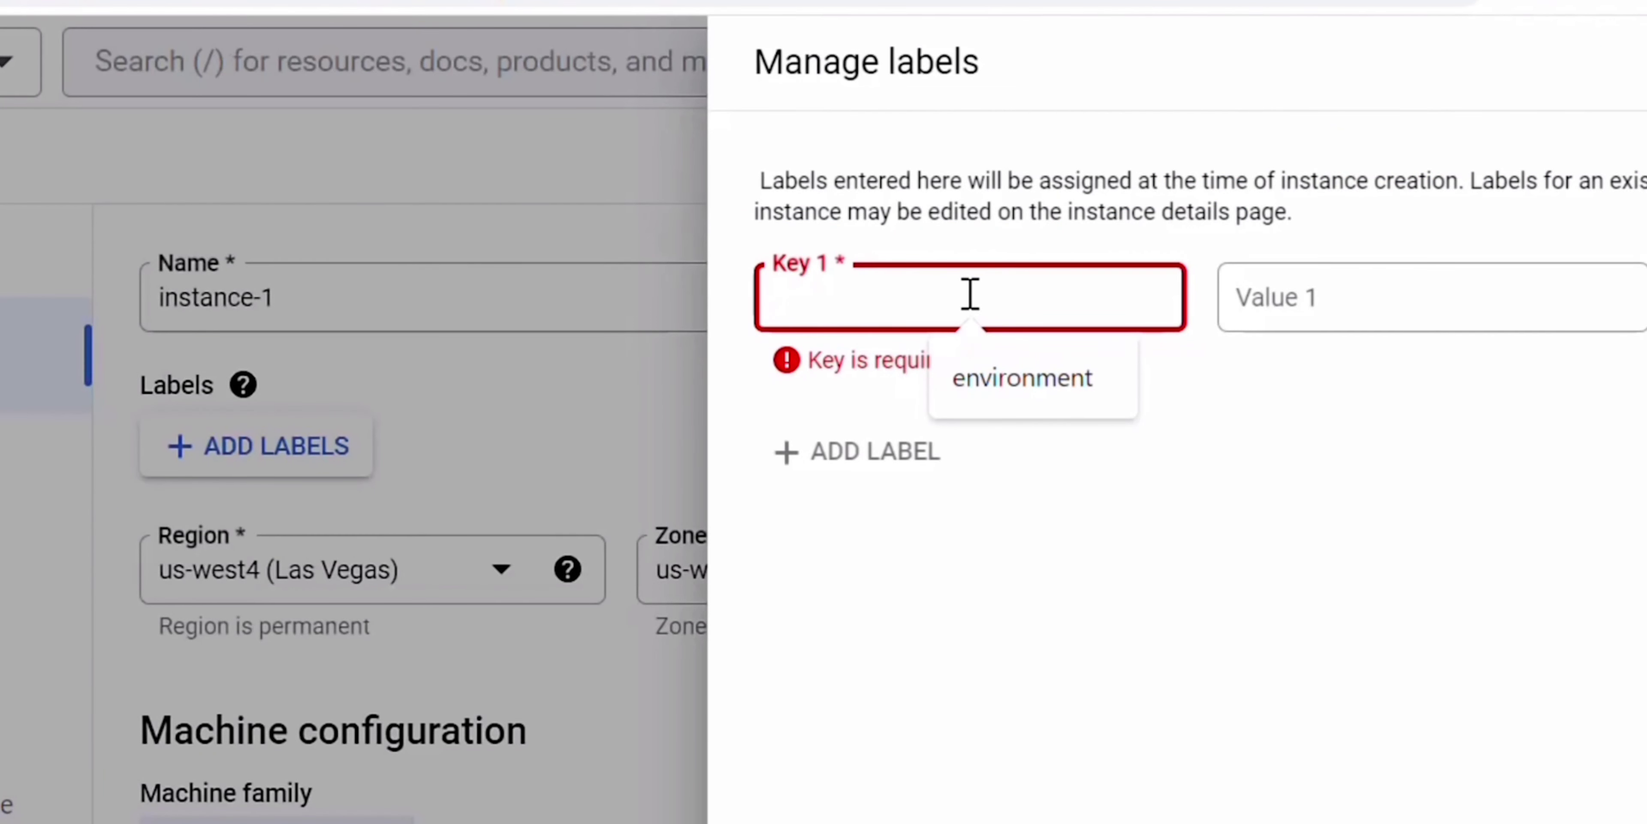
click(1022, 377)
click(1315, 295)
text(dev)
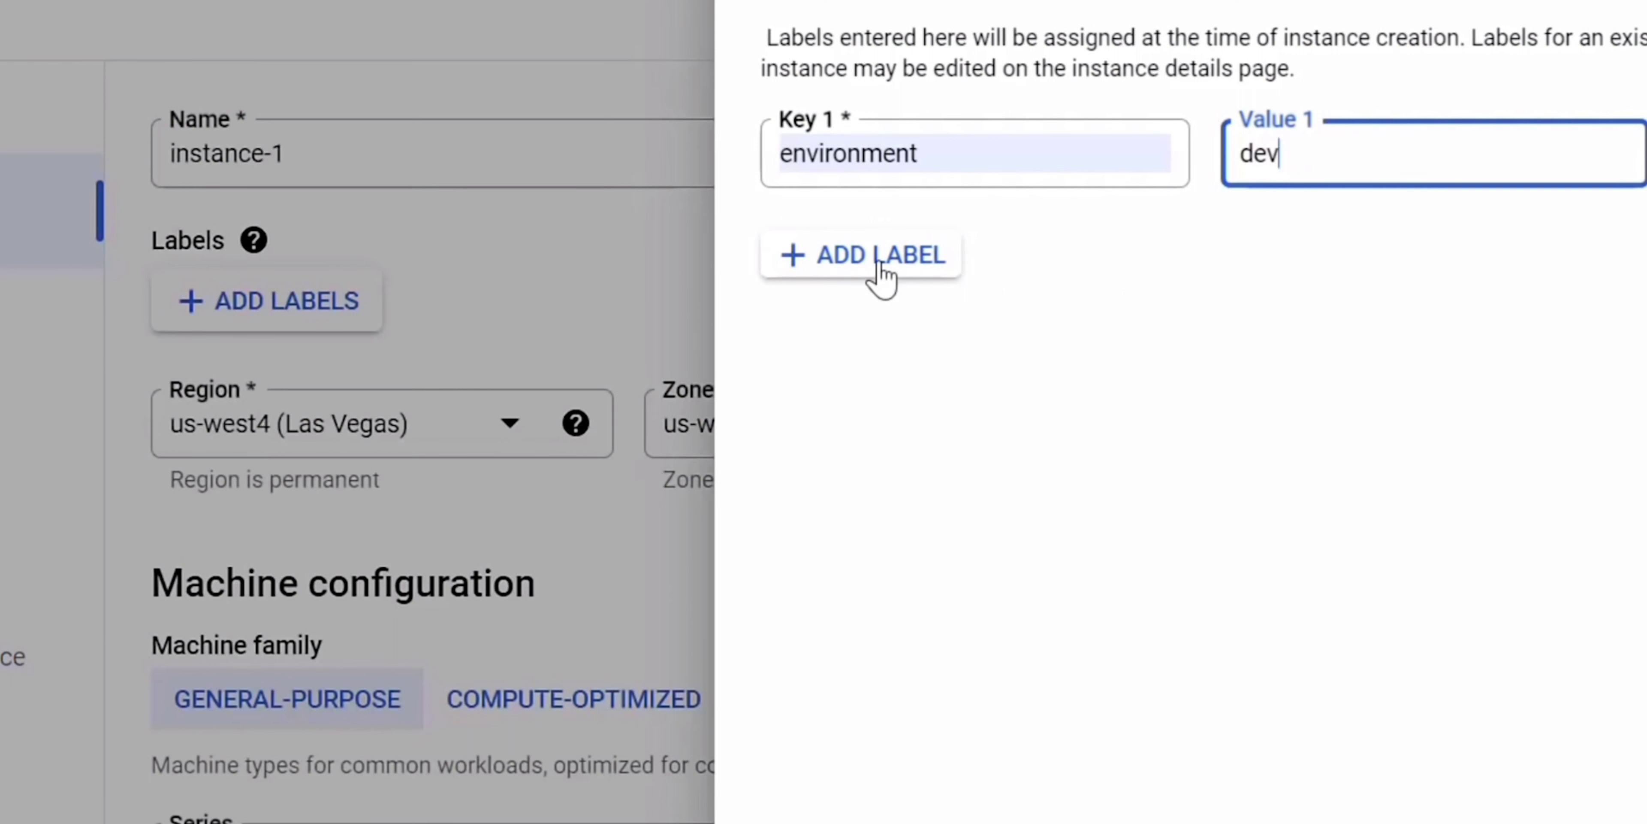
click(898, 266)
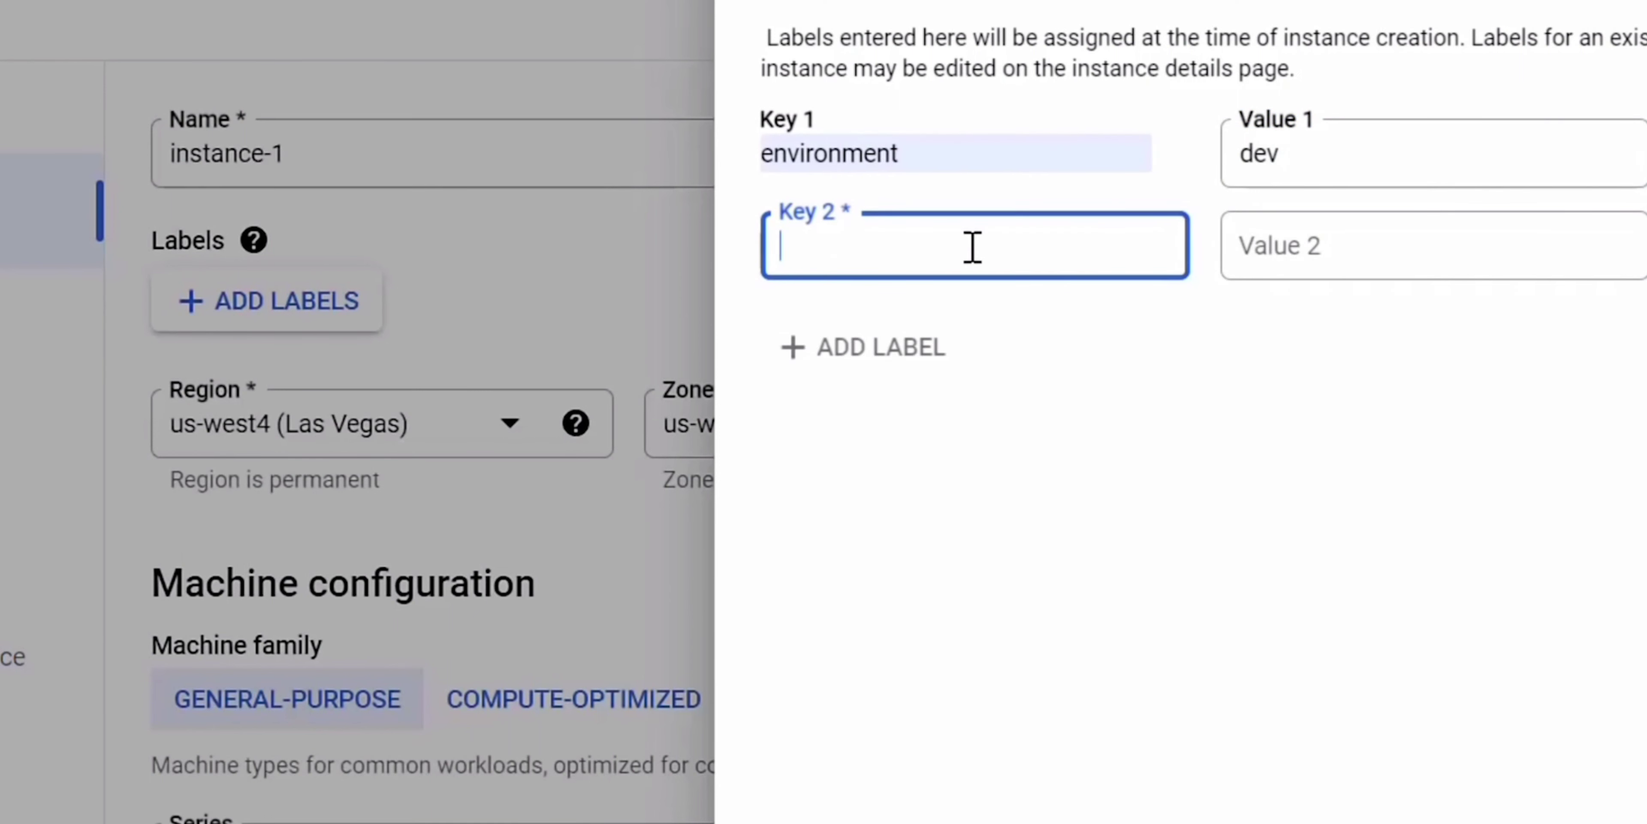
text(business)
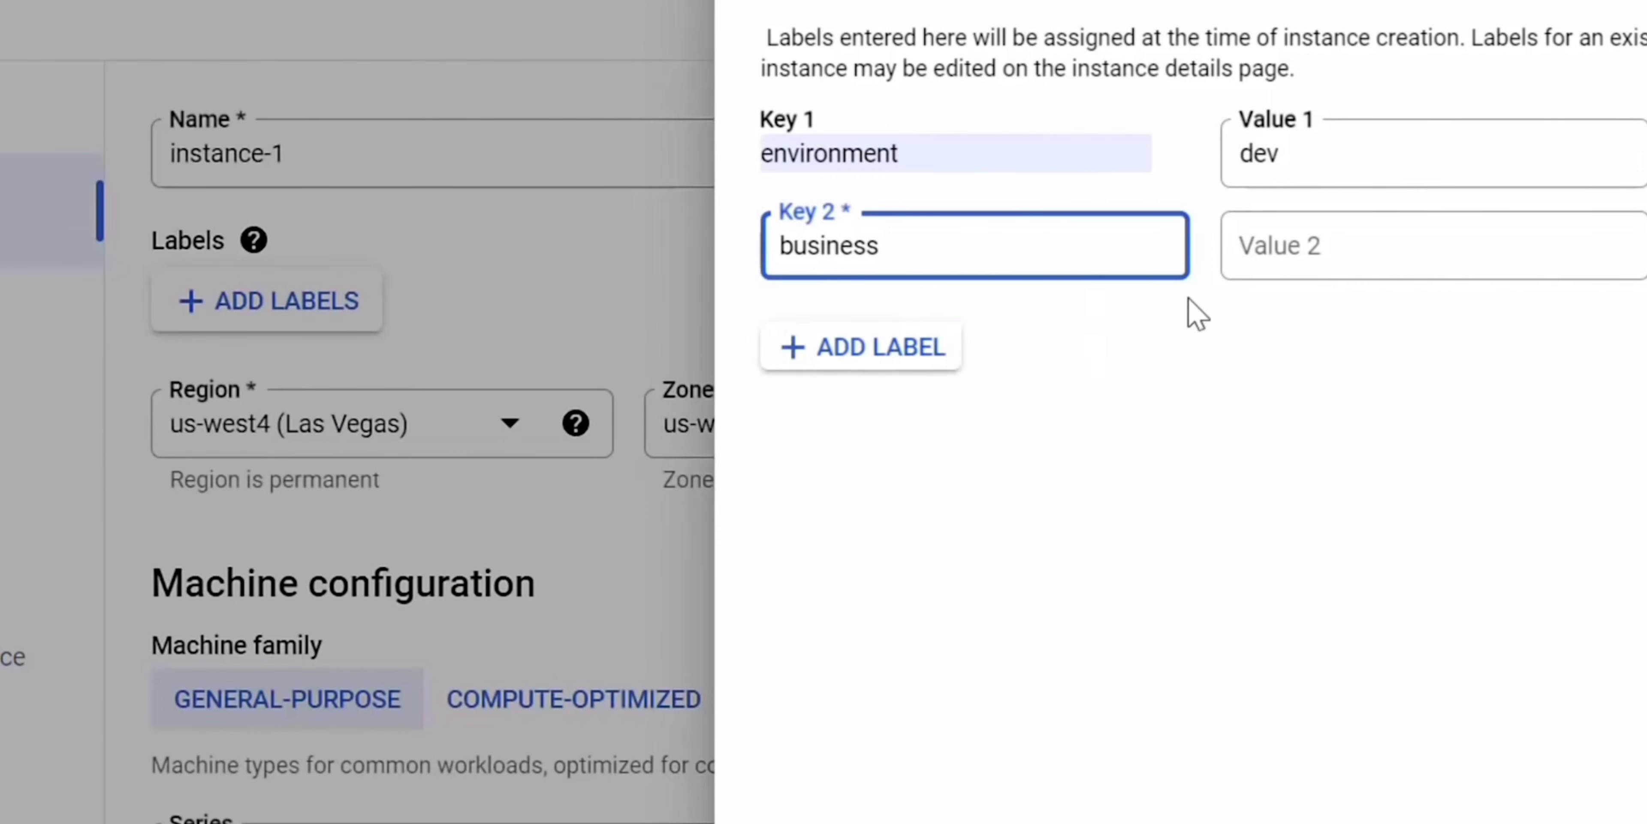
key(Tab)
text(finance)
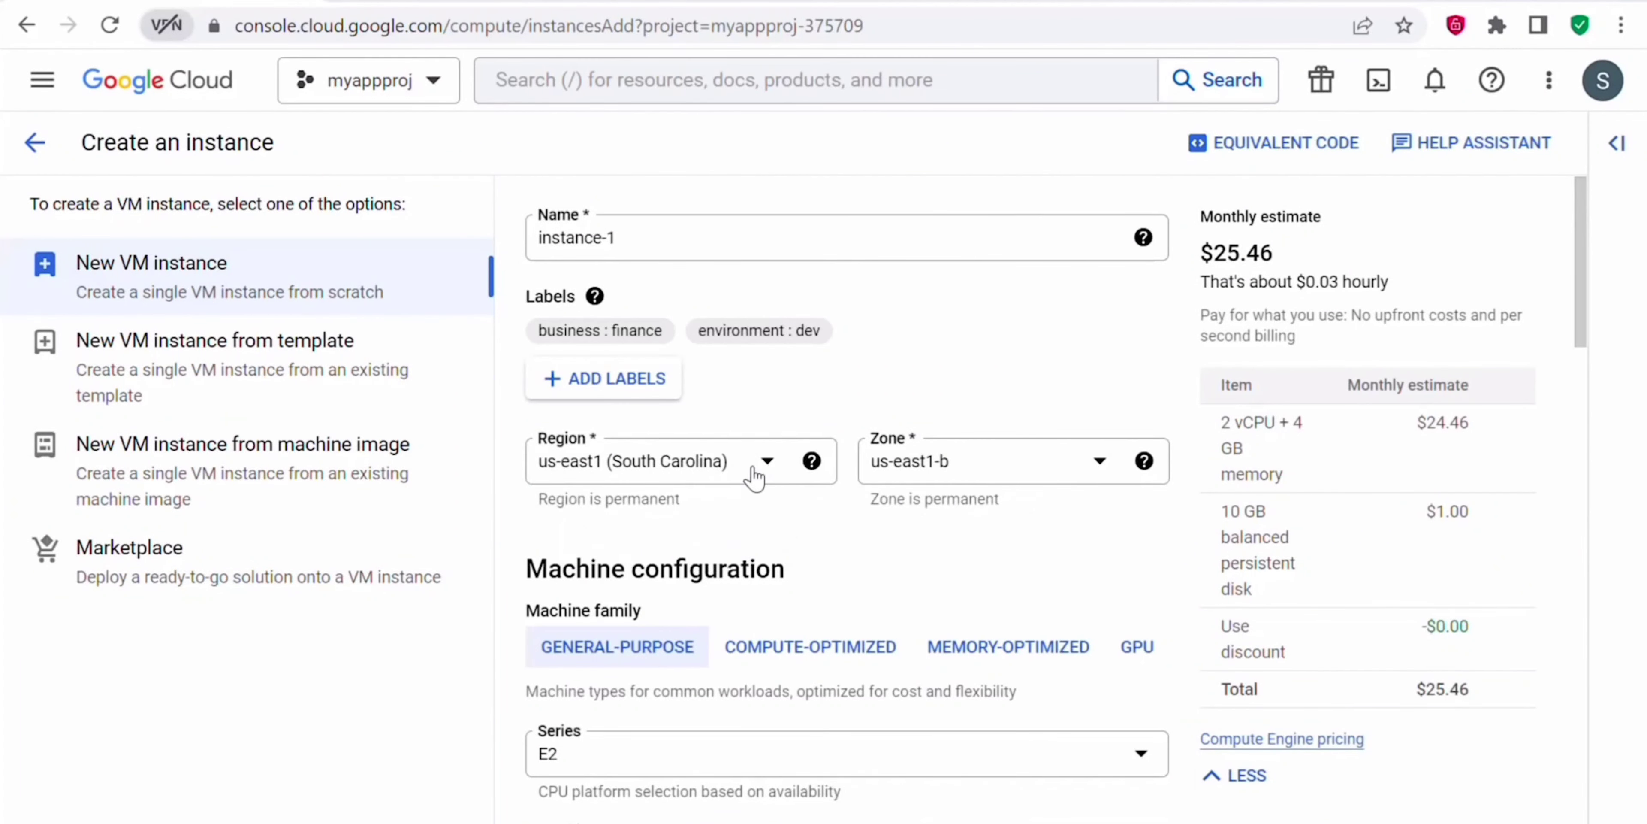
Step: Set the instance's region to us-central1 (Iowa)
click(811, 460)
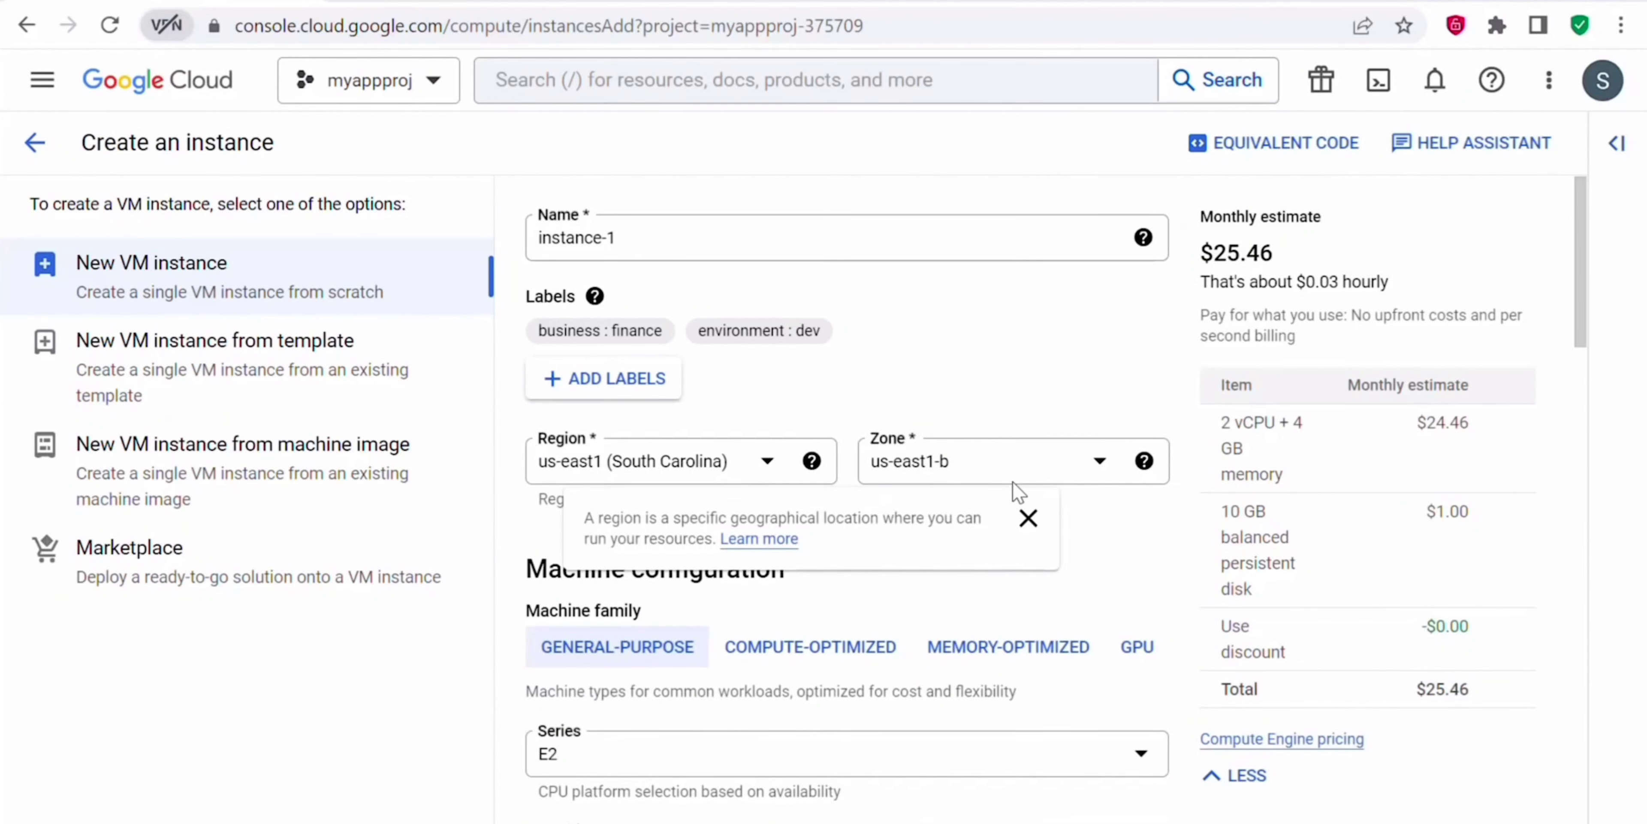
click(758, 462)
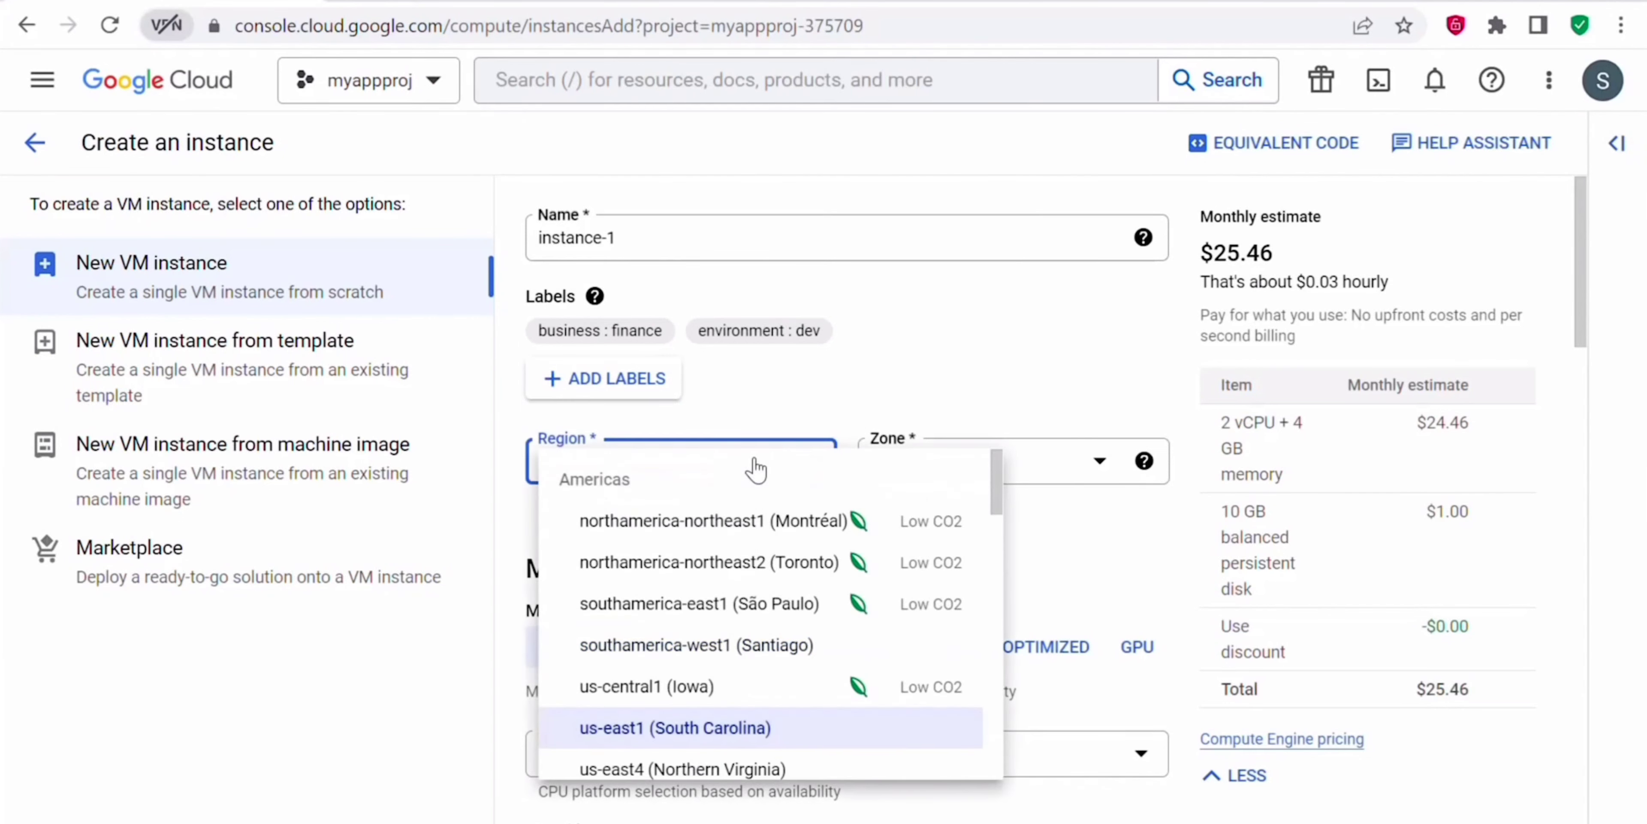
click(697, 687)
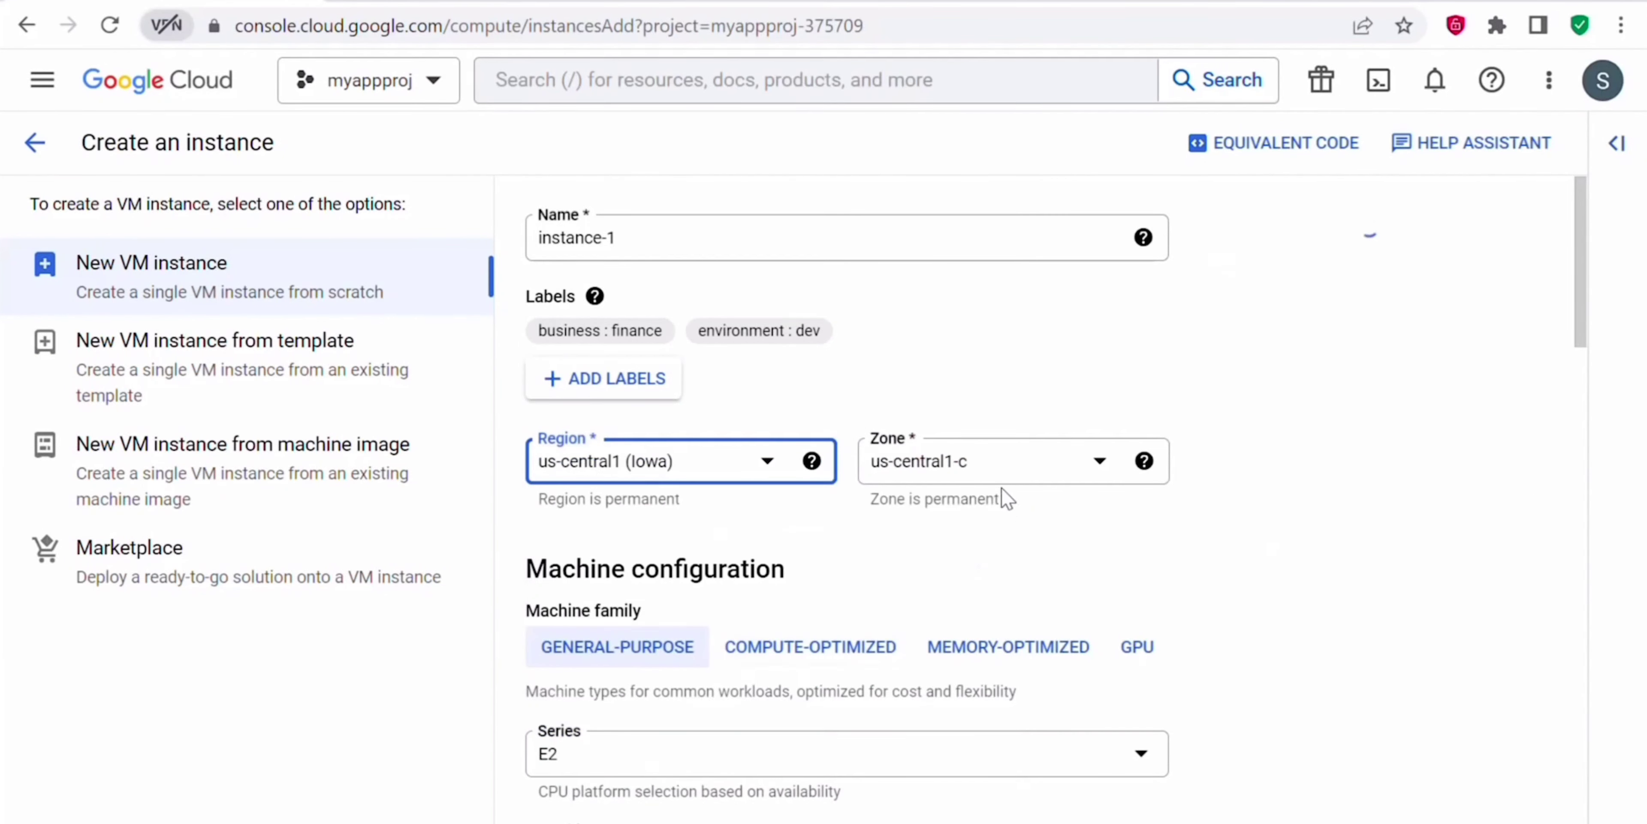
Step: Choose Debian as the boot disk's operating system from the public images and apply the boot disk settings
scroll(875, 565, down, 2)
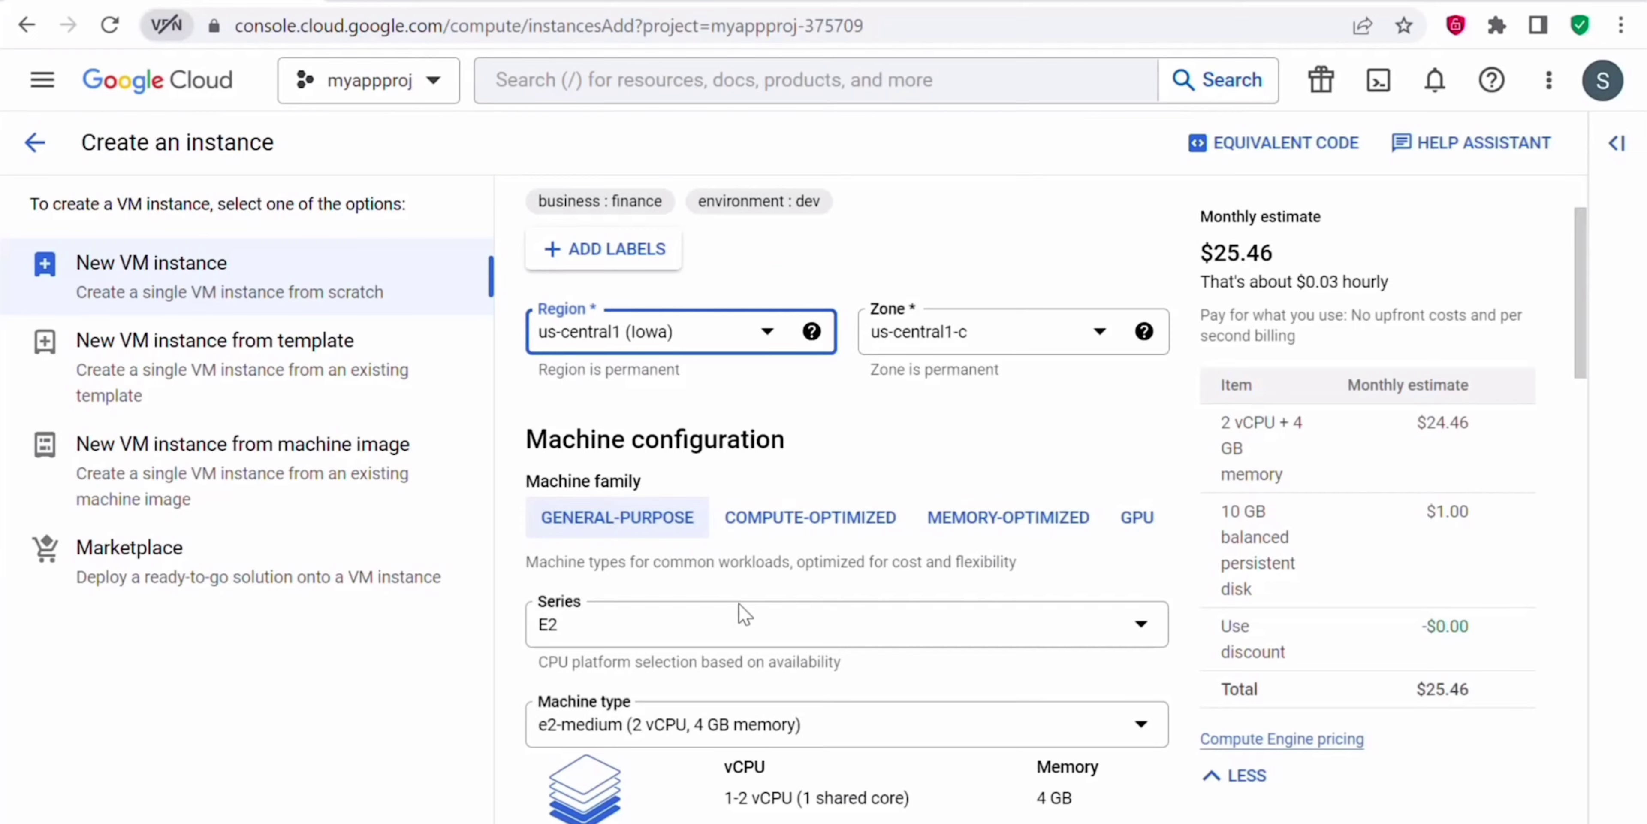
scroll(738, 604, down, 2)
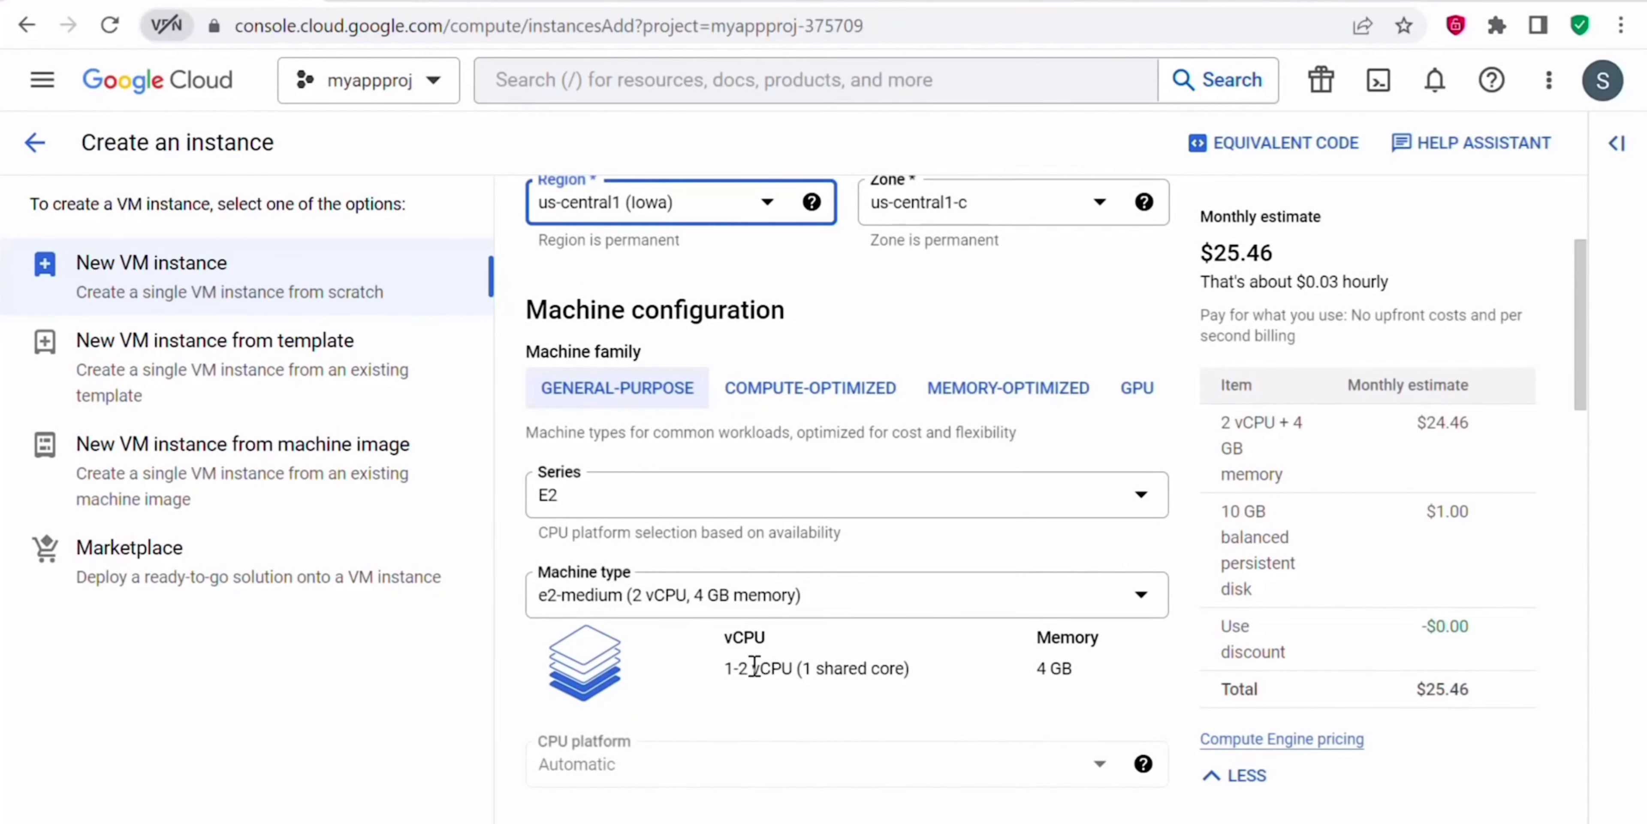
scroll(741, 652, down, 5)
scroll(739, 649, up, 3)
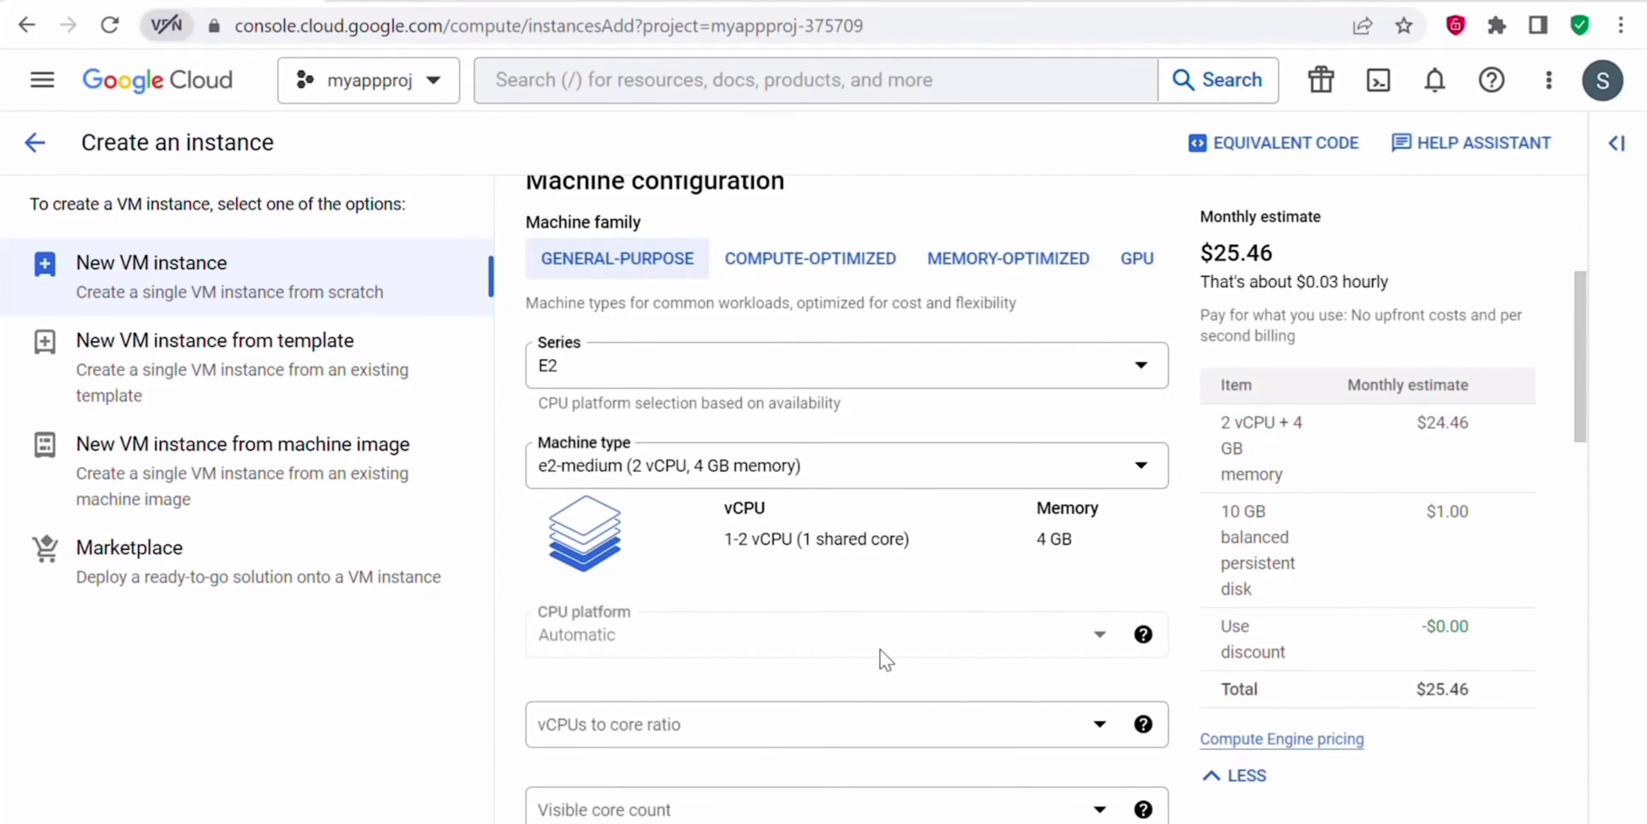
scroll(838, 680, down, 6)
scroll(833, 687, down, 6)
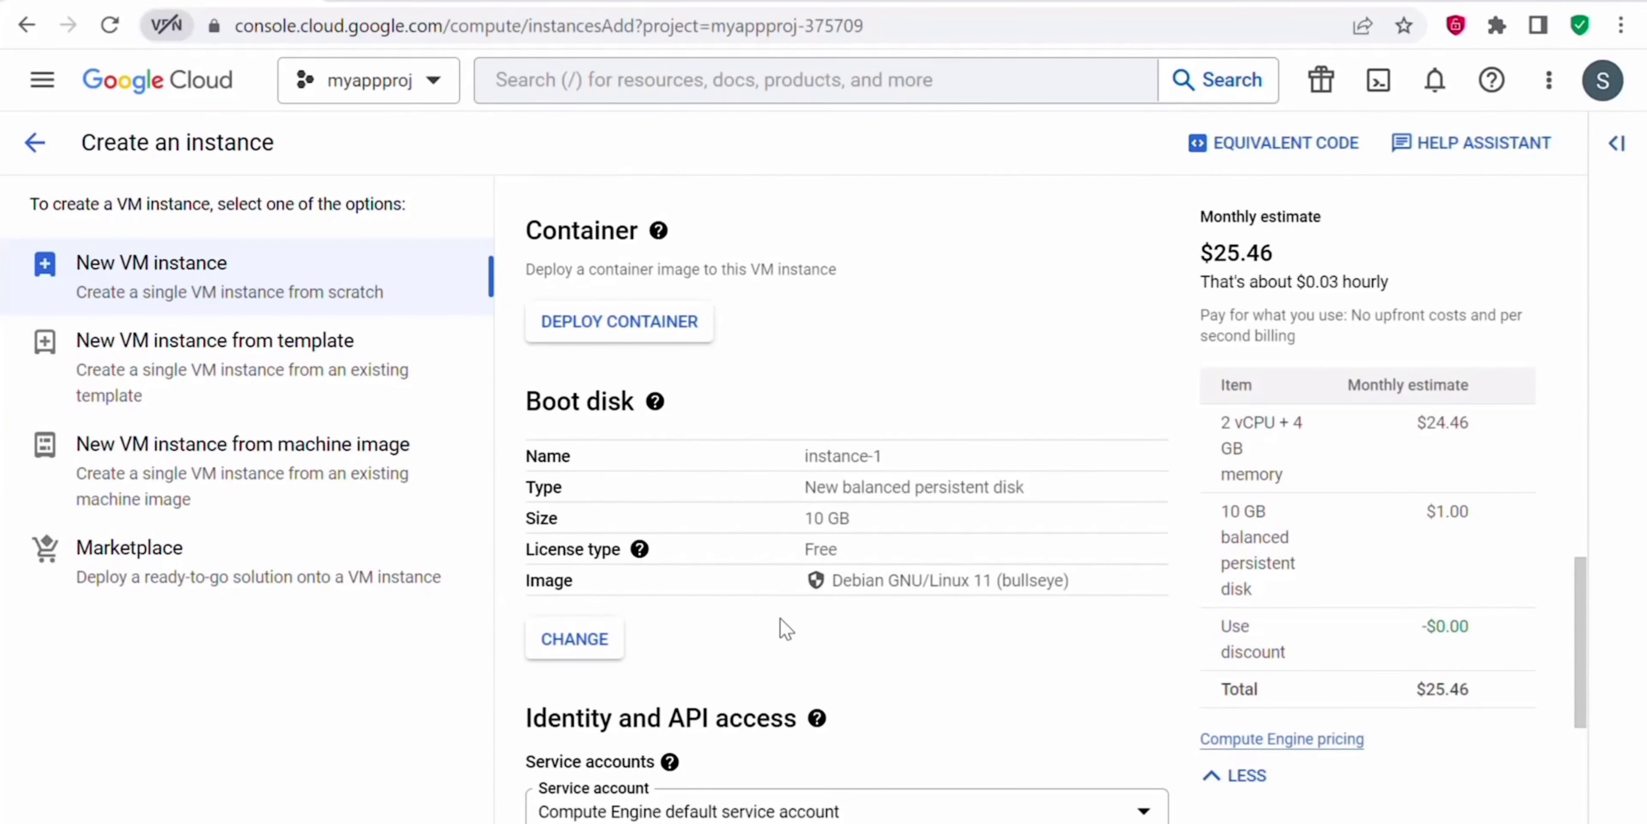
click(577, 645)
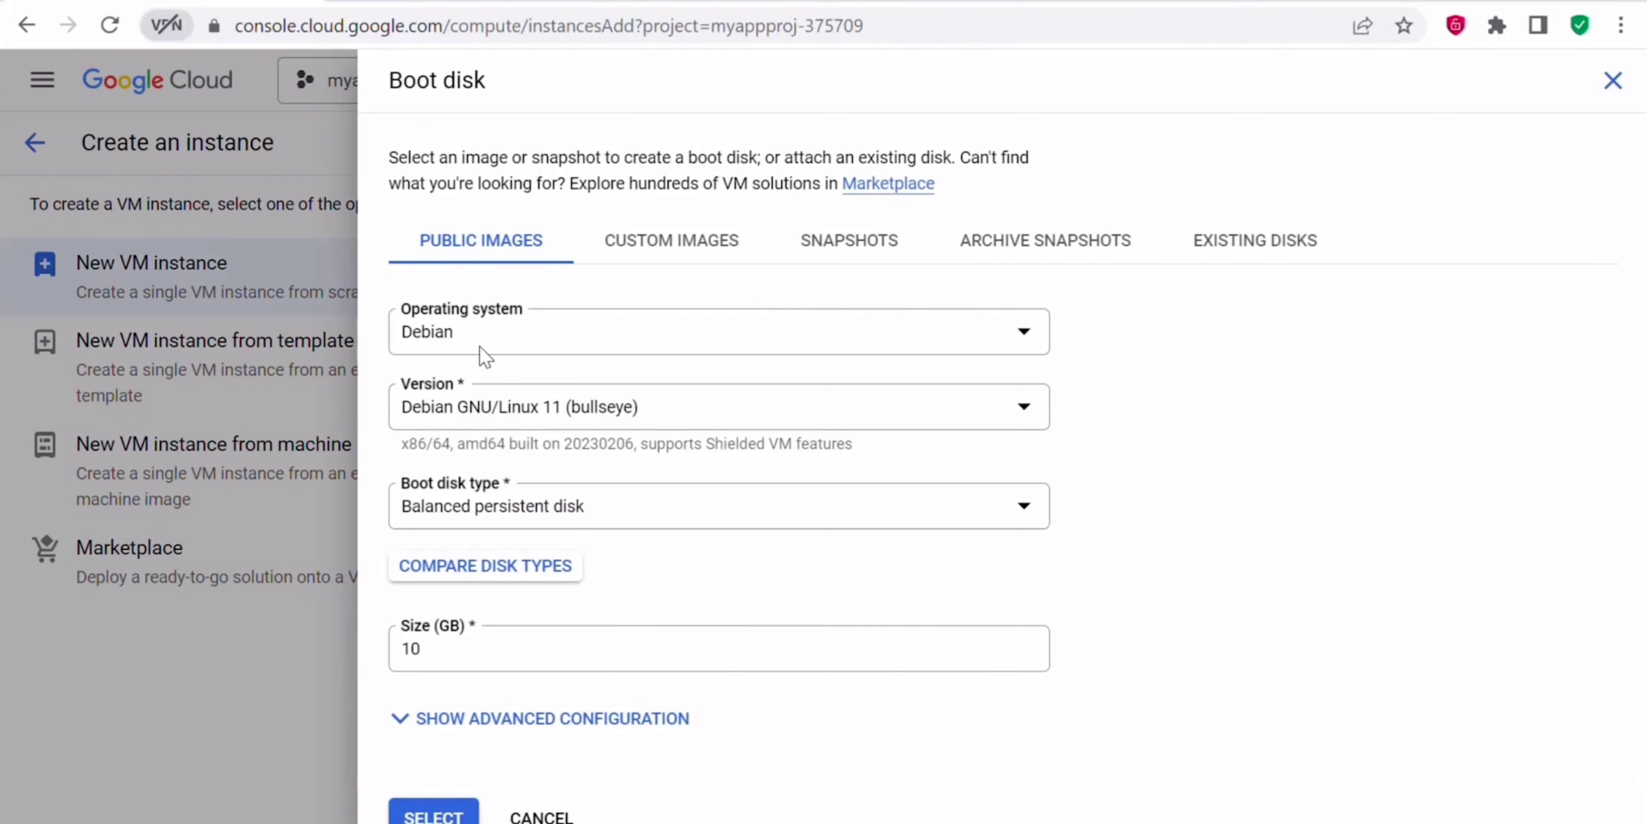
click(885, 348)
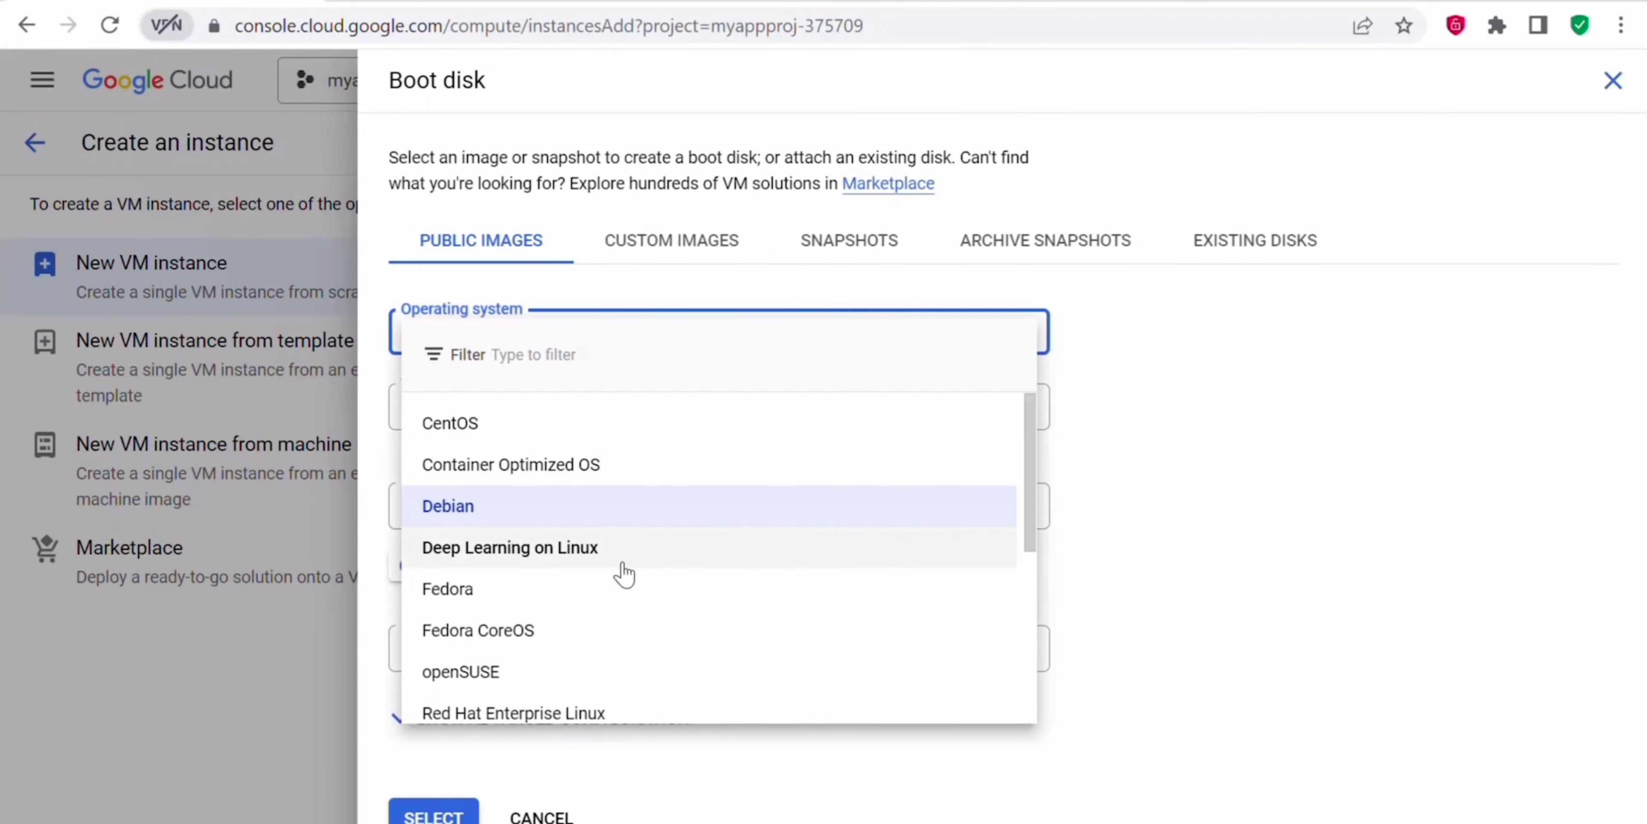
scroll(620, 575, down, 5)
scroll(618, 581, up, 3)
scroll(618, 582, down, 3)
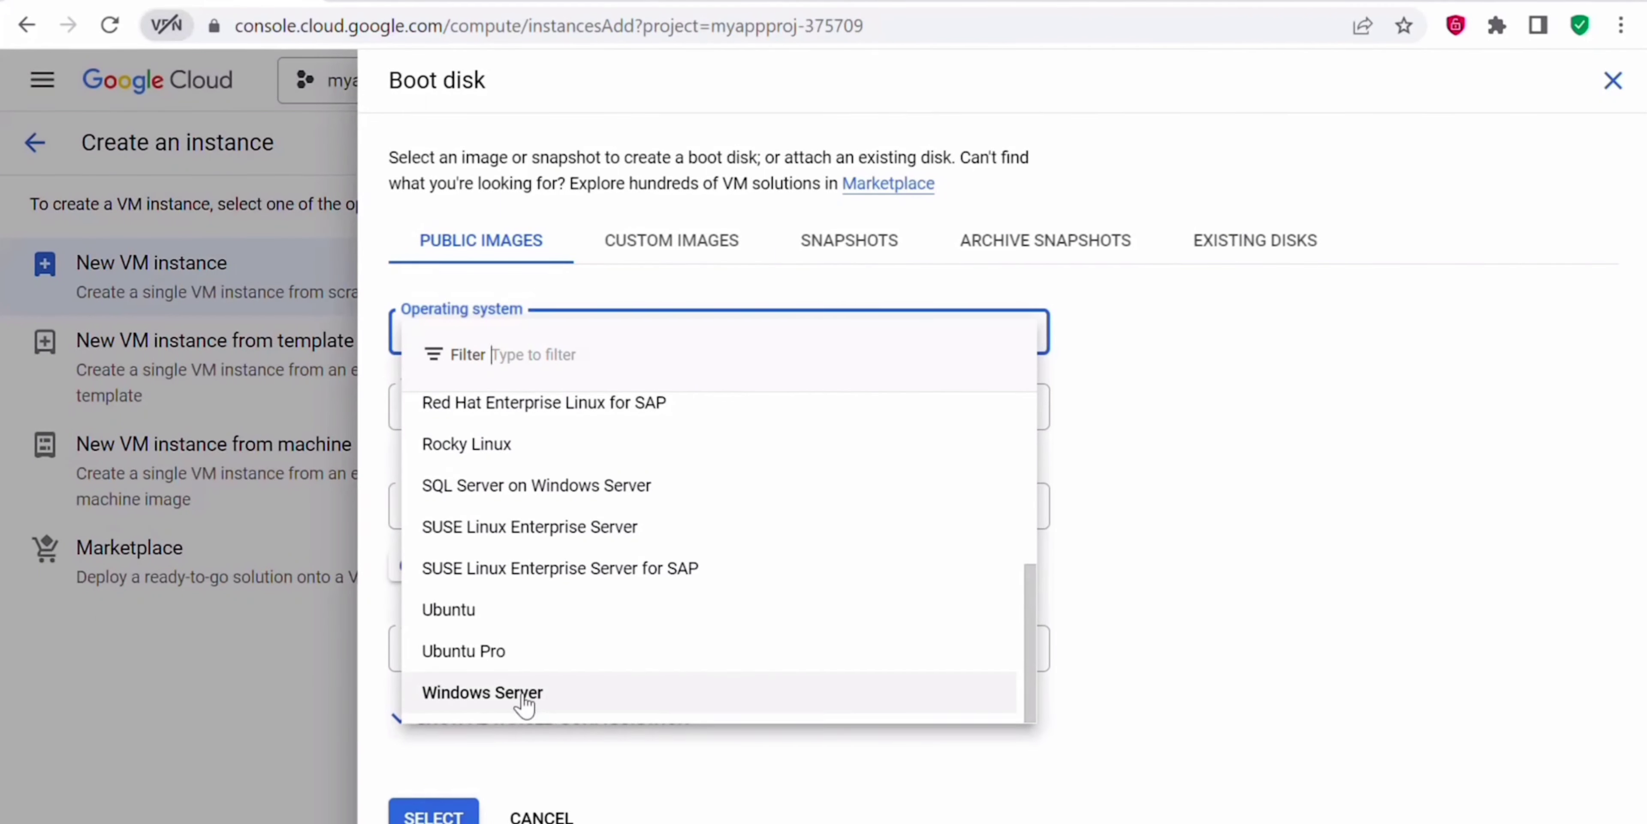
scroll(644, 668, up, 8)
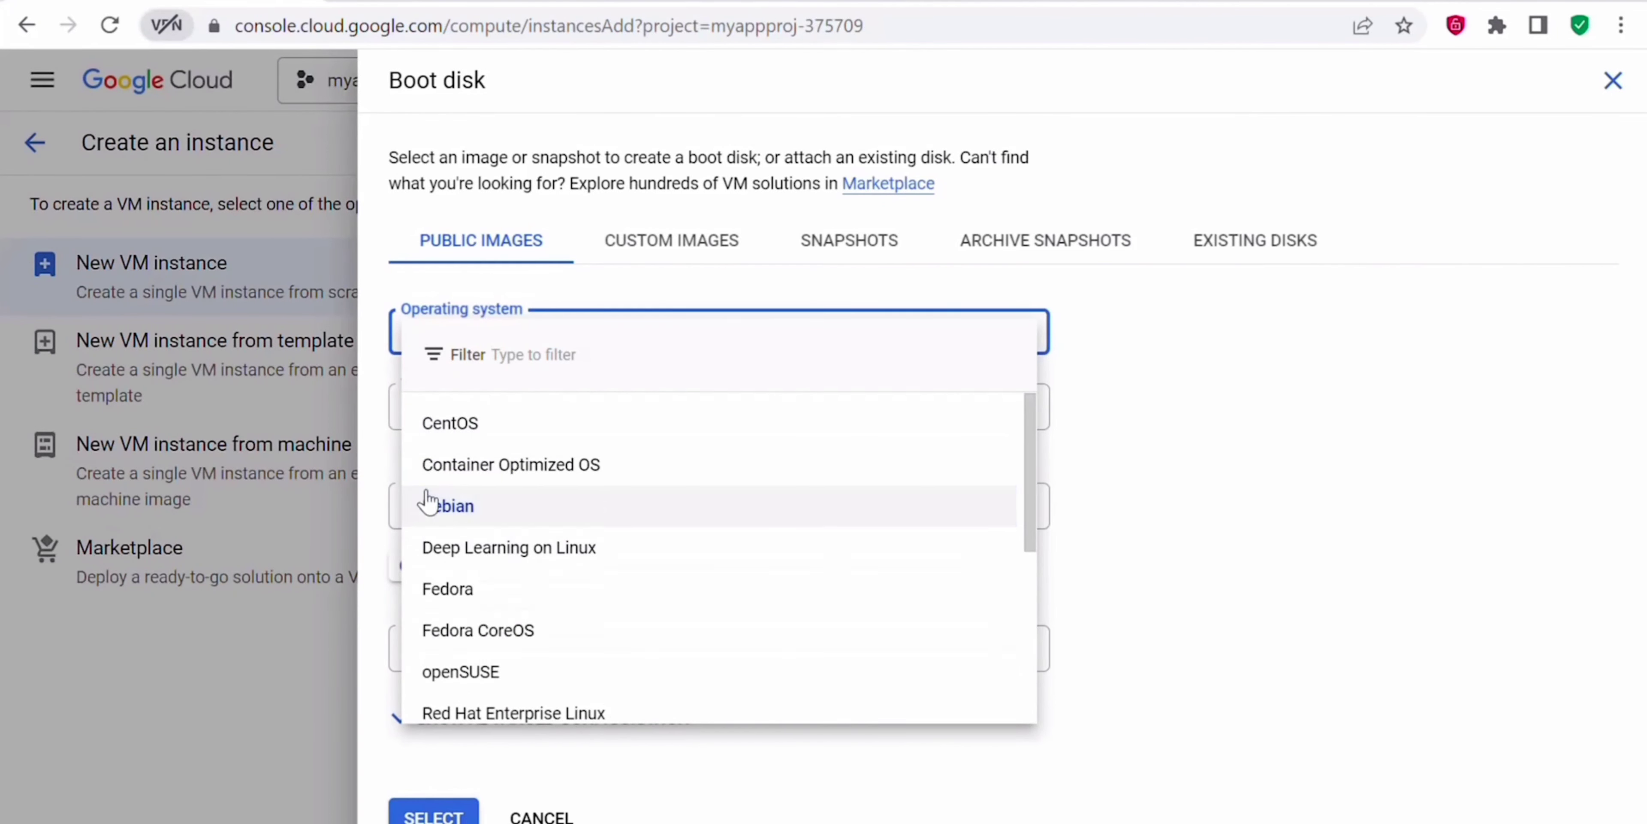
click(477, 521)
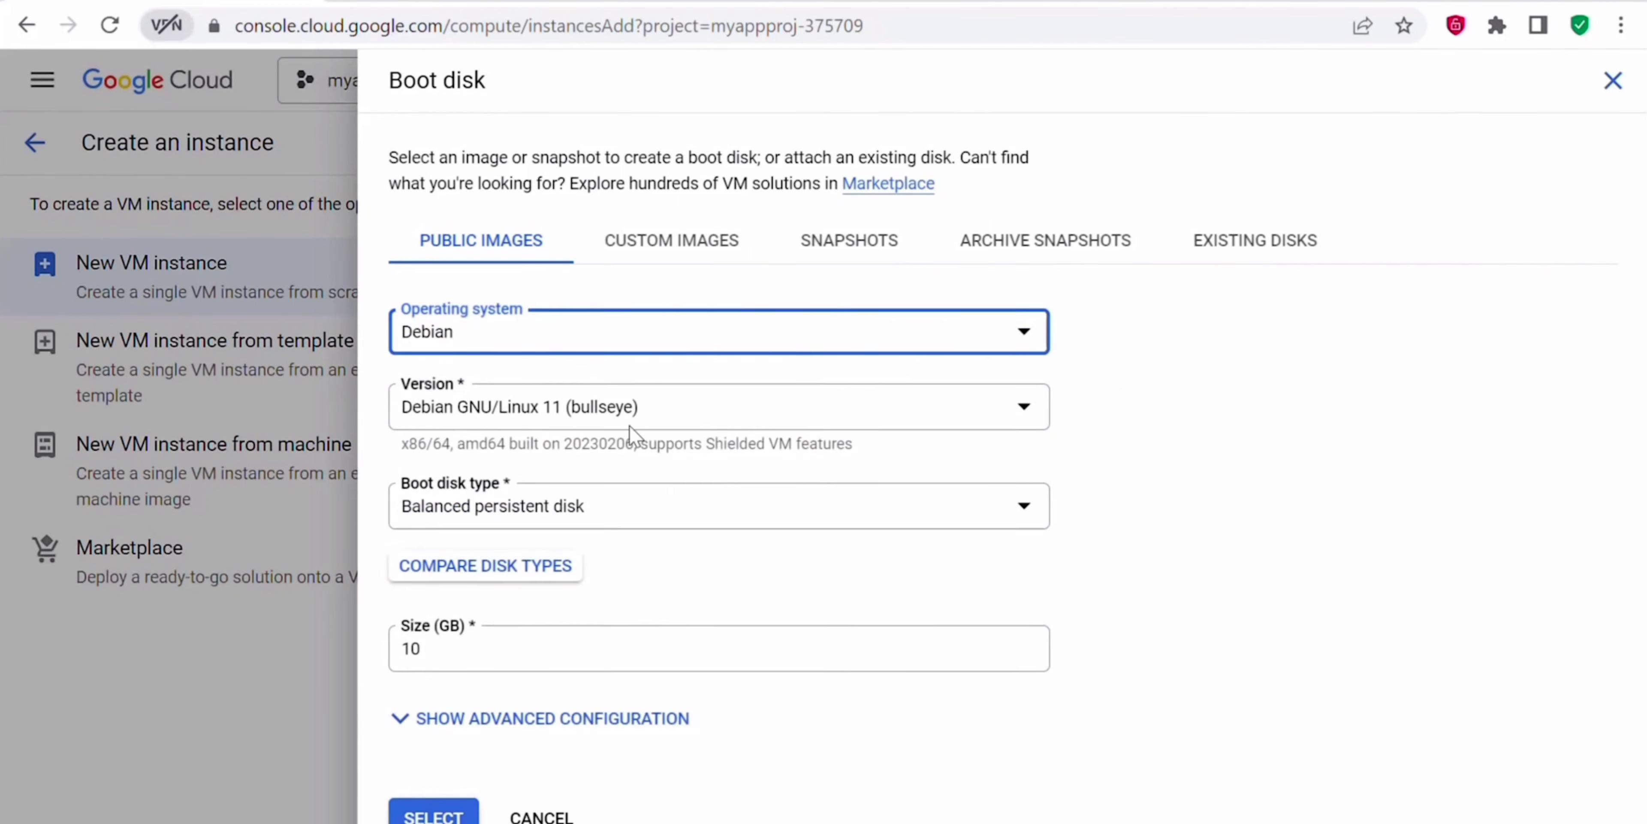
click(395, 455)
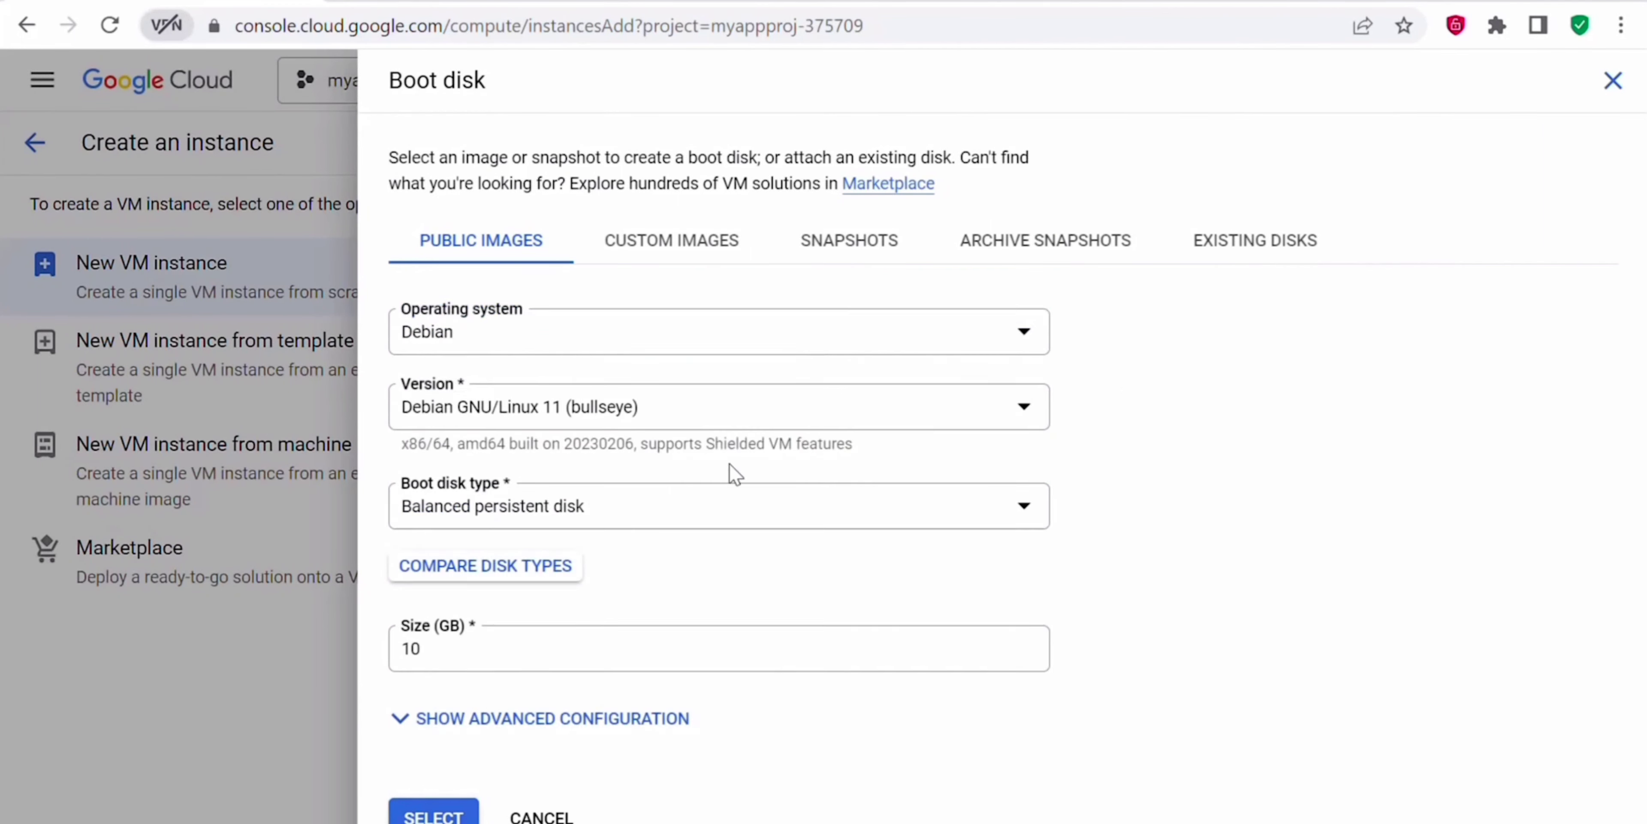
click(435, 815)
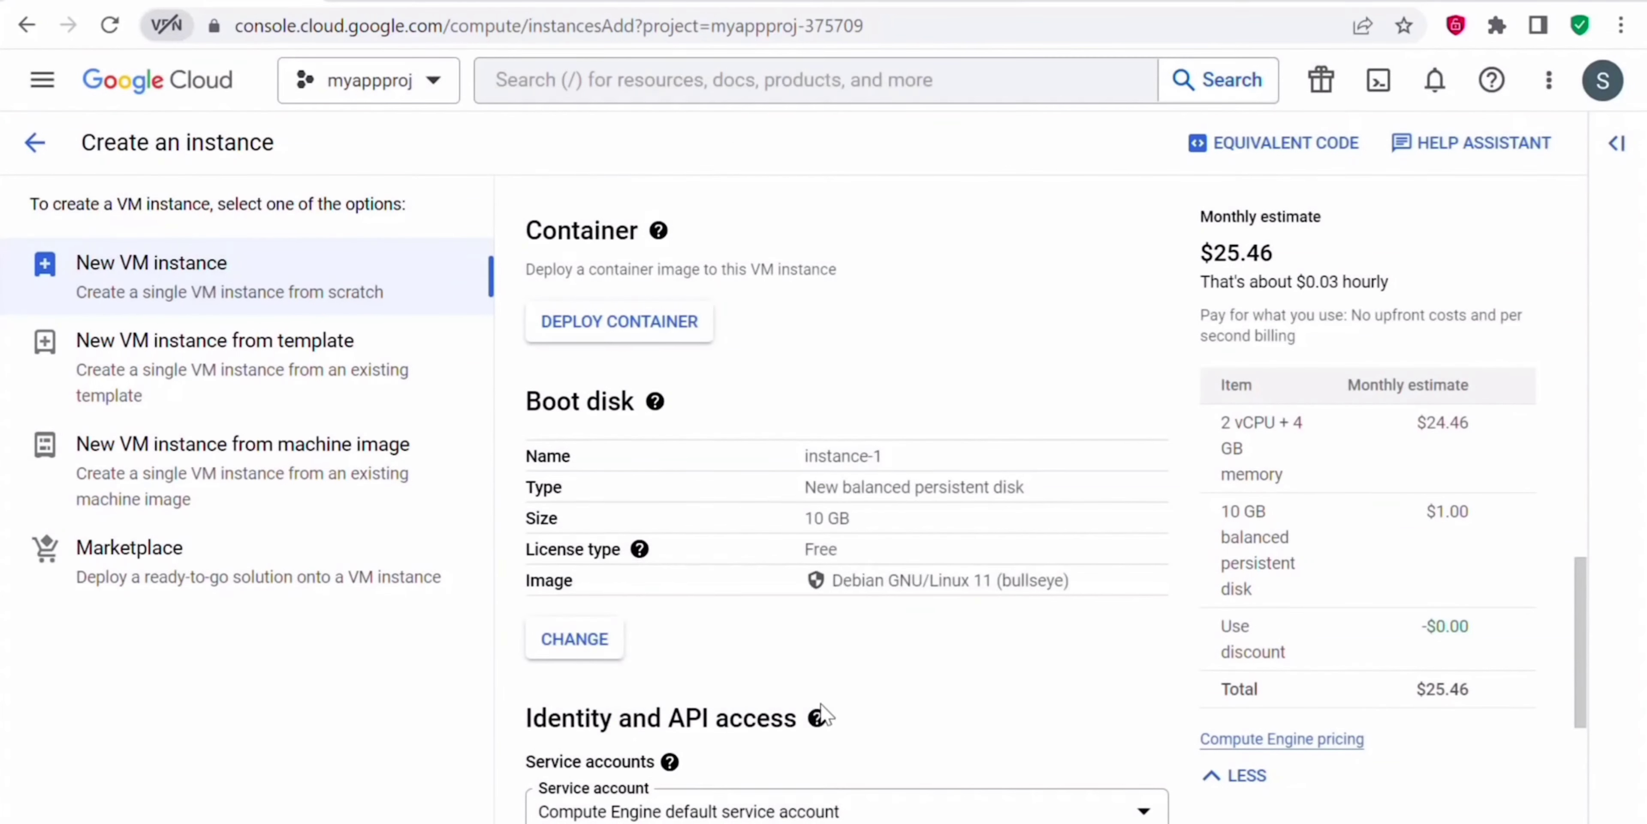
Step: Allow HTTP traffic in the instance's firewall settings
mouse_move(814, 716)
scroll(813, 716, down, 8)
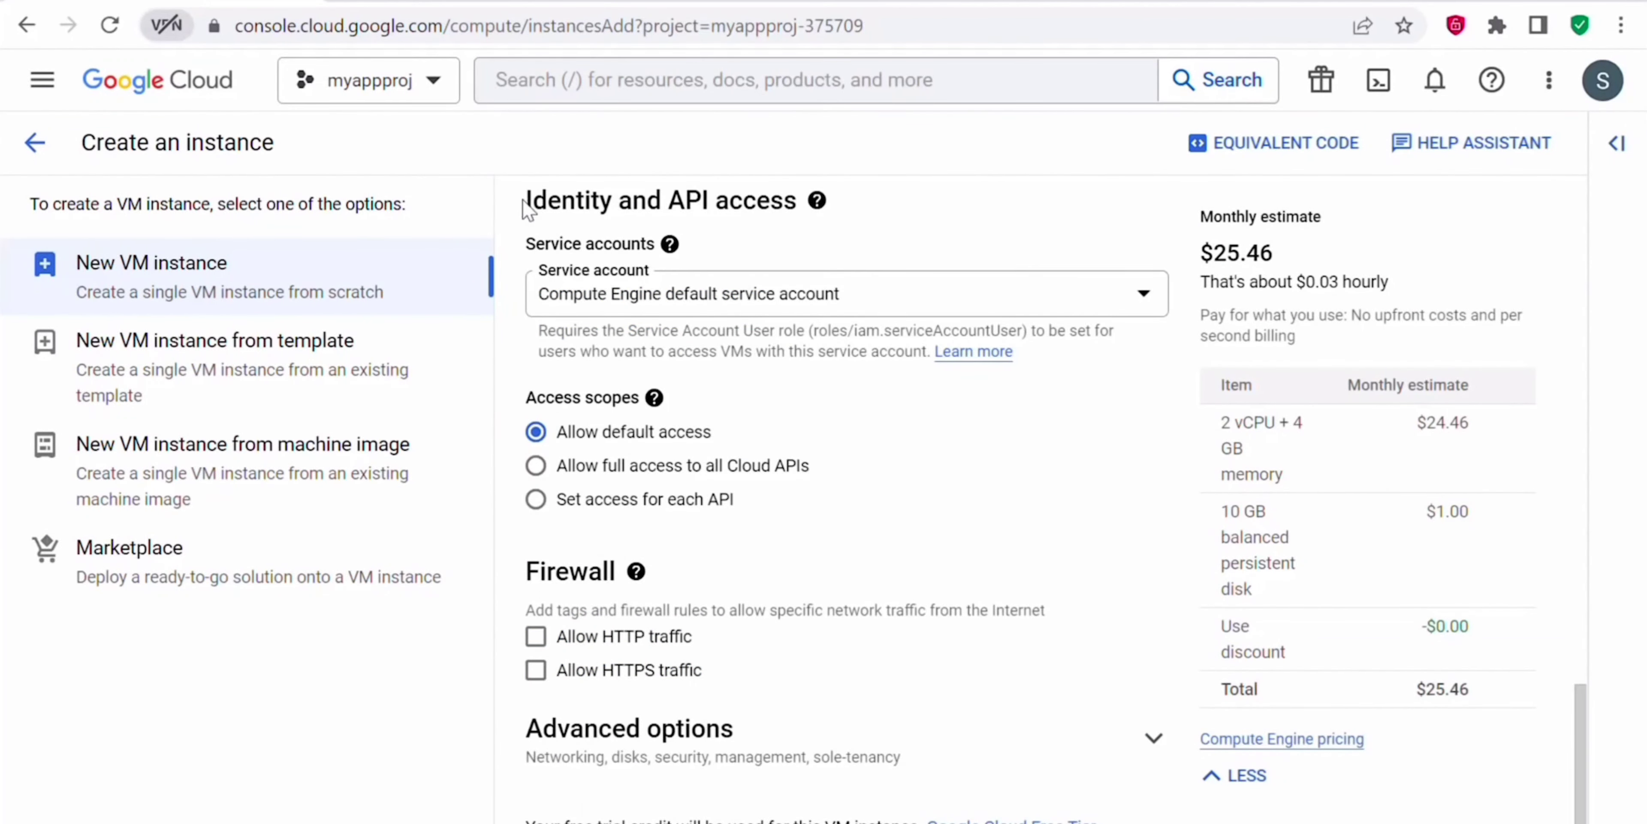
drag(525, 199, 821, 202)
click(884, 432)
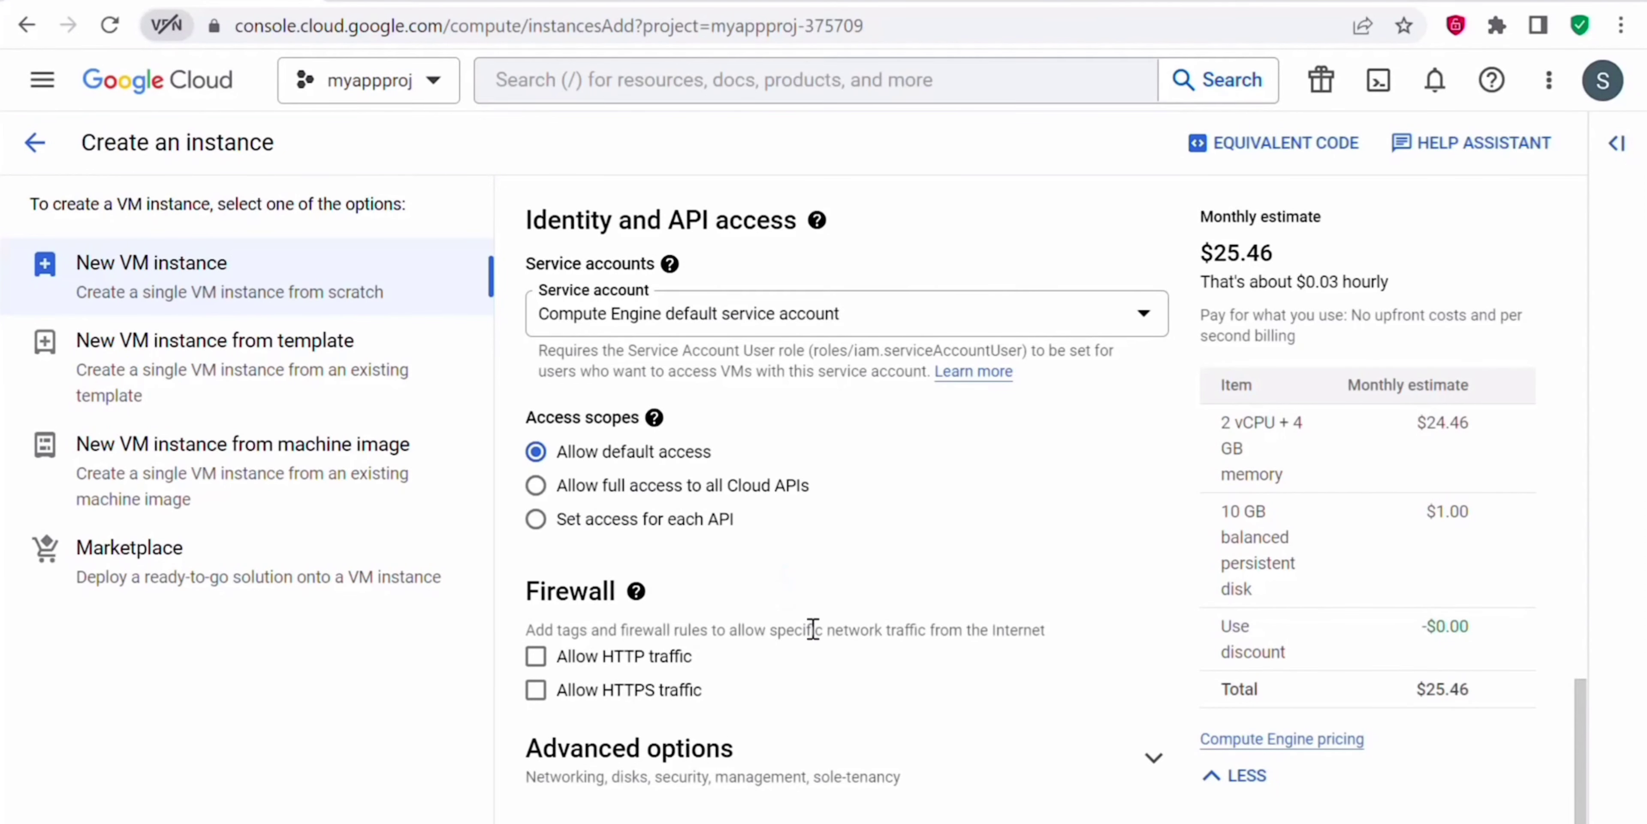
scroll(813, 630, down, 2)
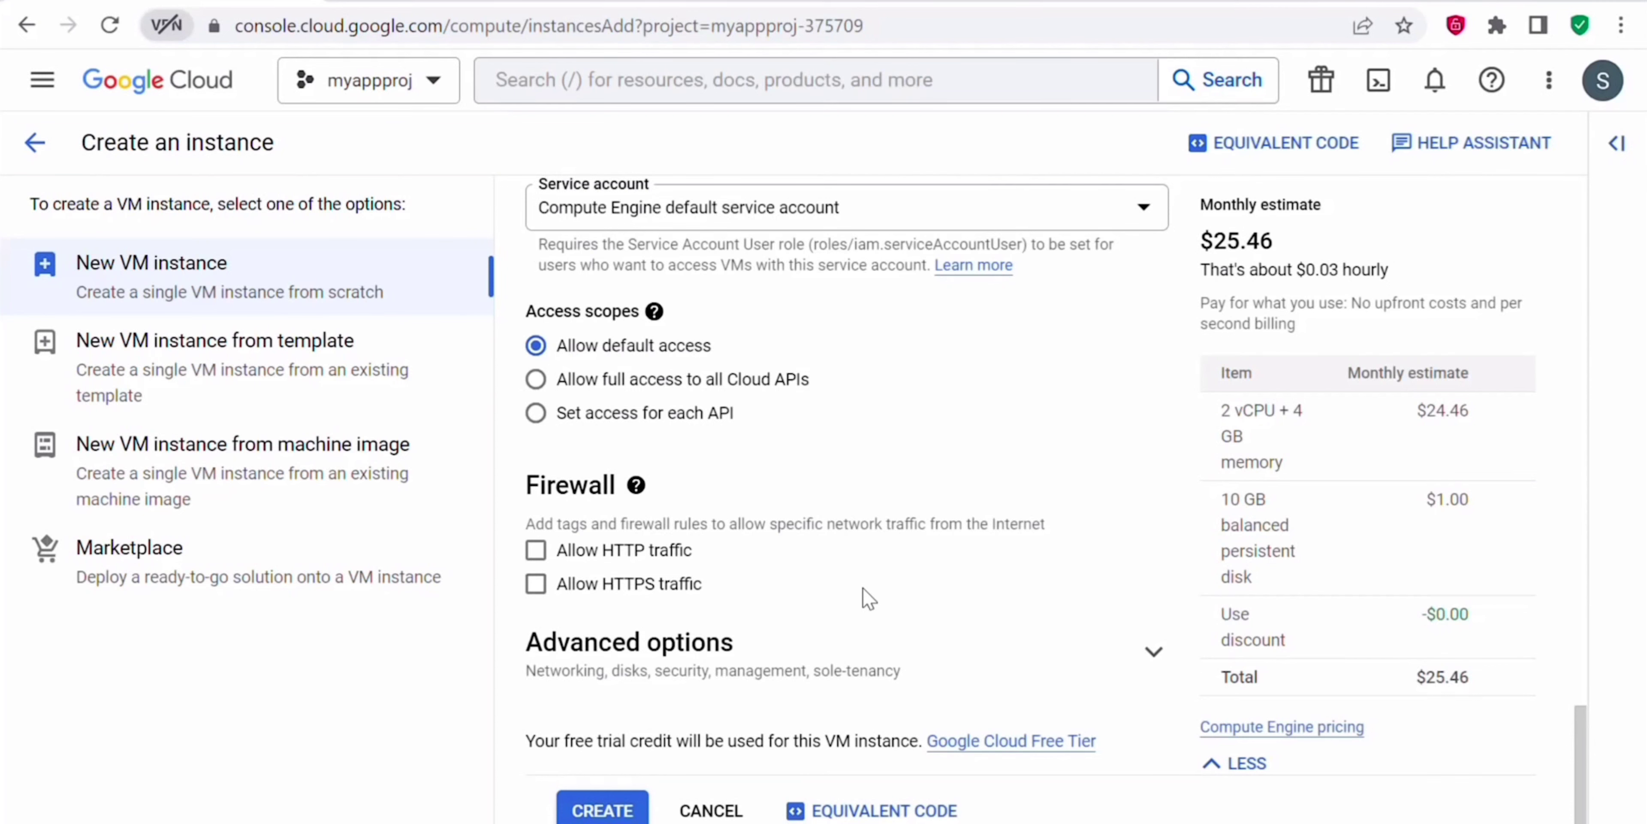
click(609, 551)
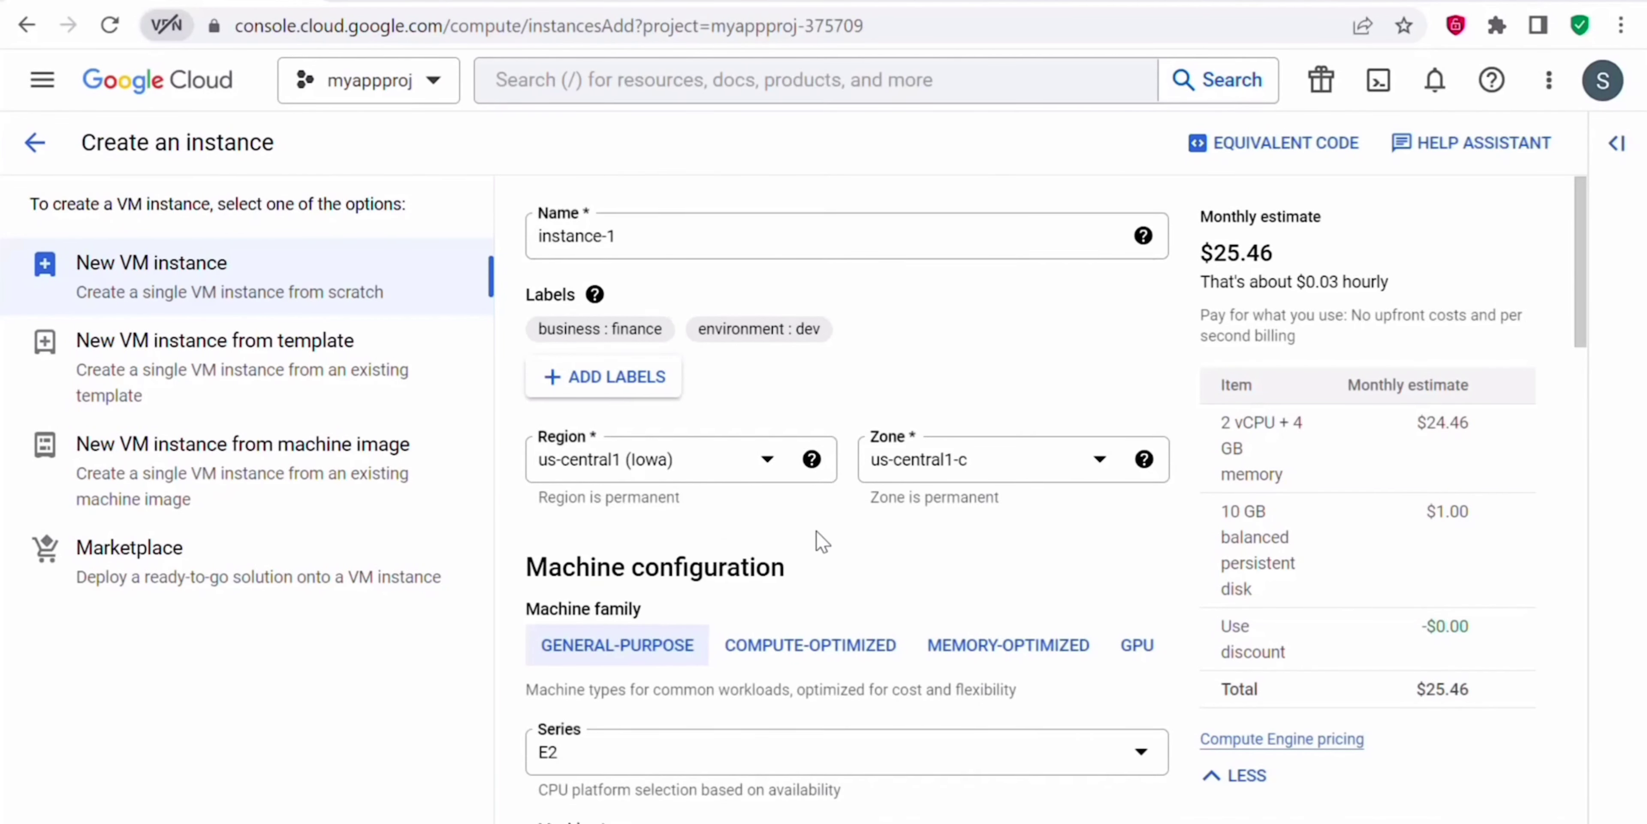
Step: Review the instance's configuration from the machine settings down to the firewall and create the VM
scroll(816, 530, down, 3)
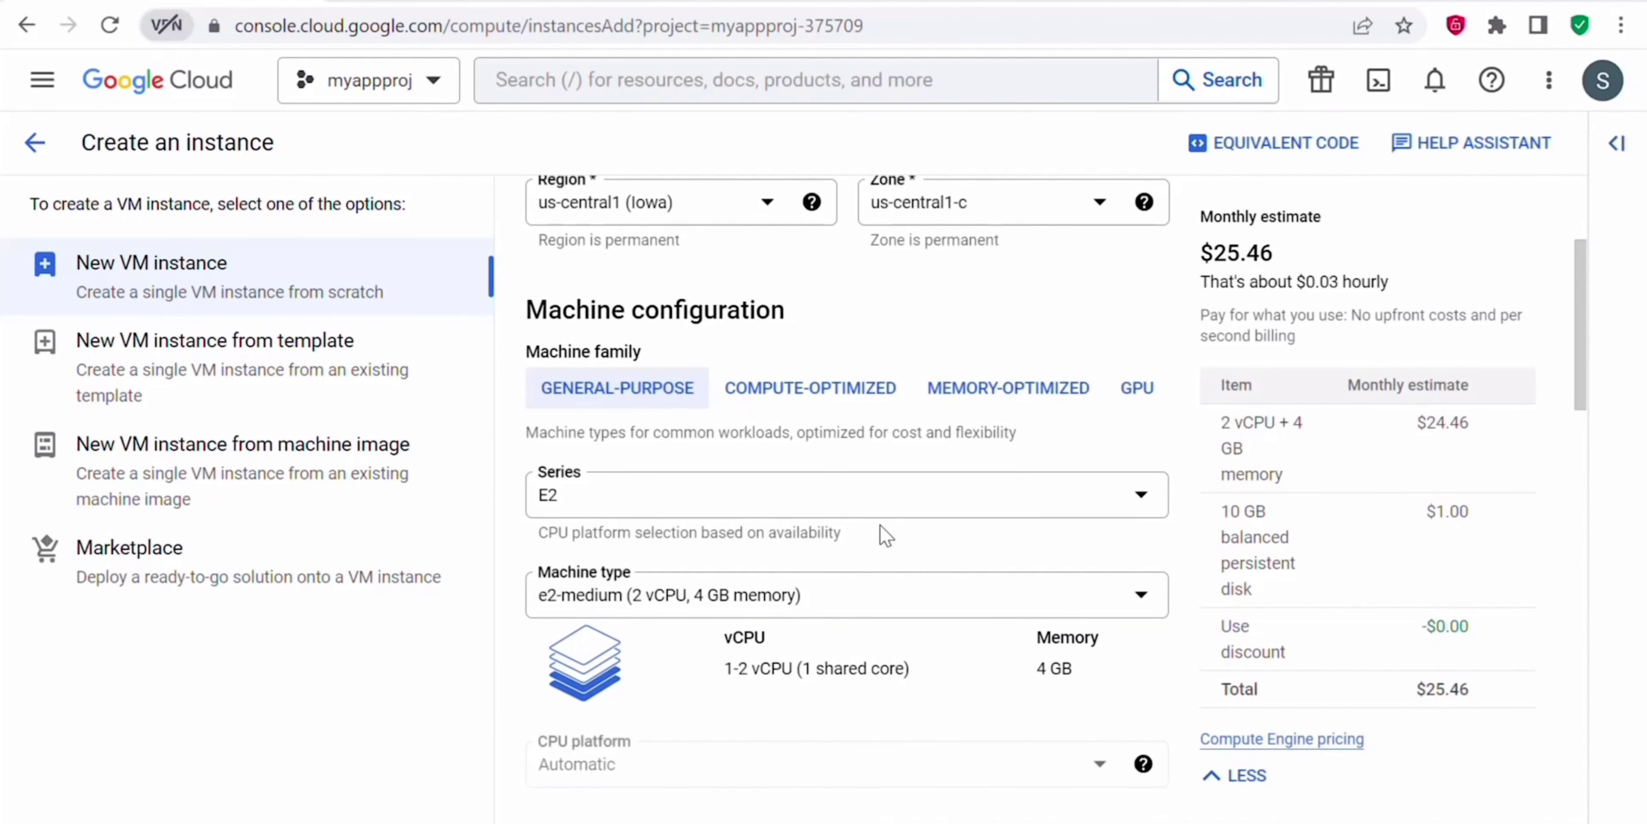
scroll(851, 557, down, 3)
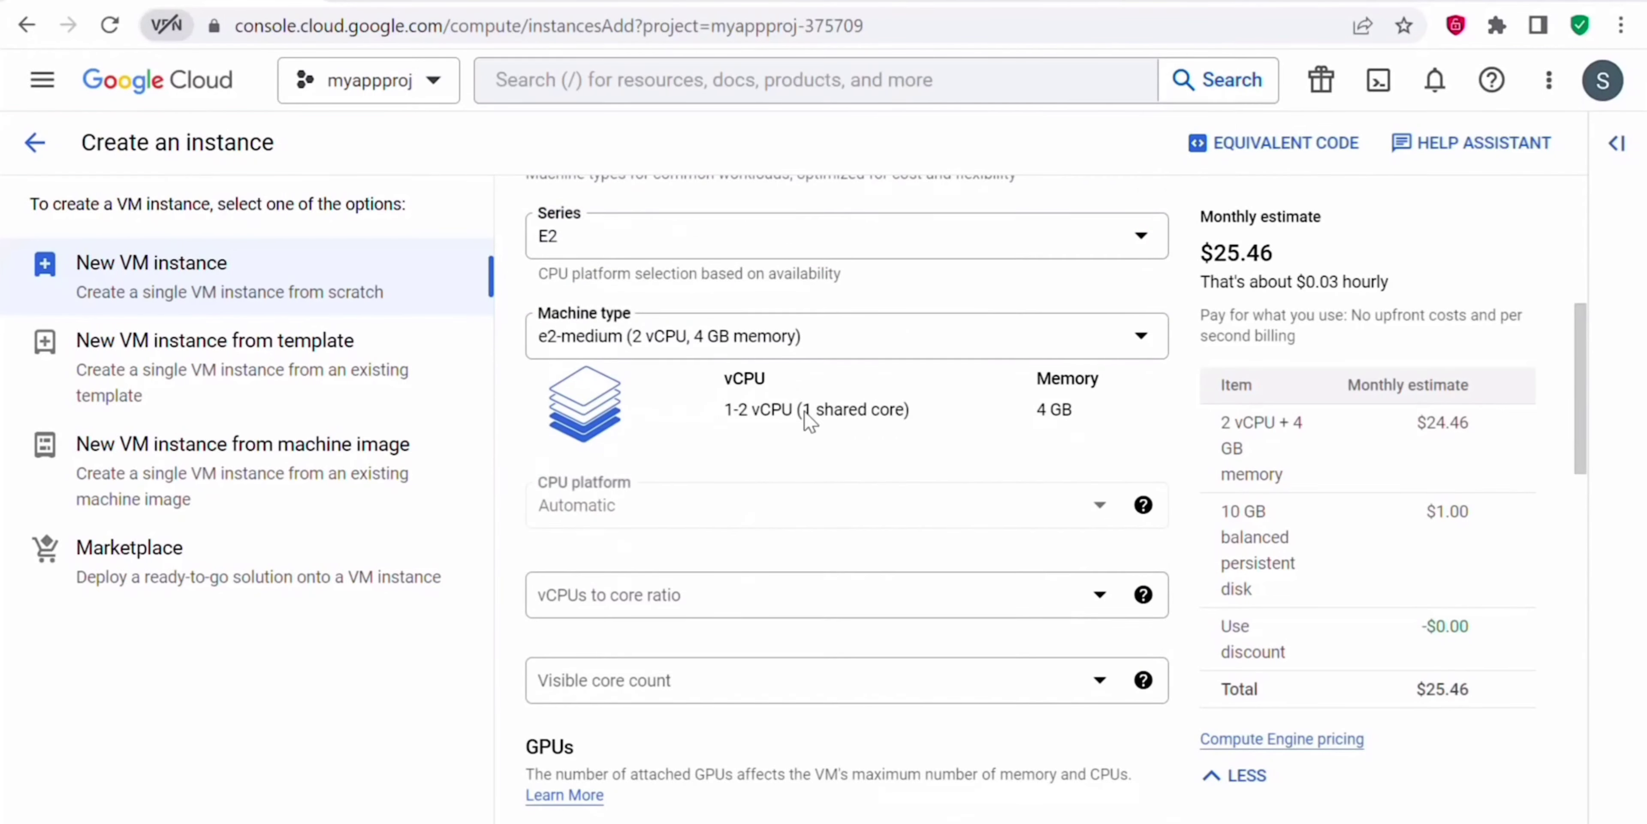
scroll(854, 527, down, 4)
scroll(831, 543, down, 8)
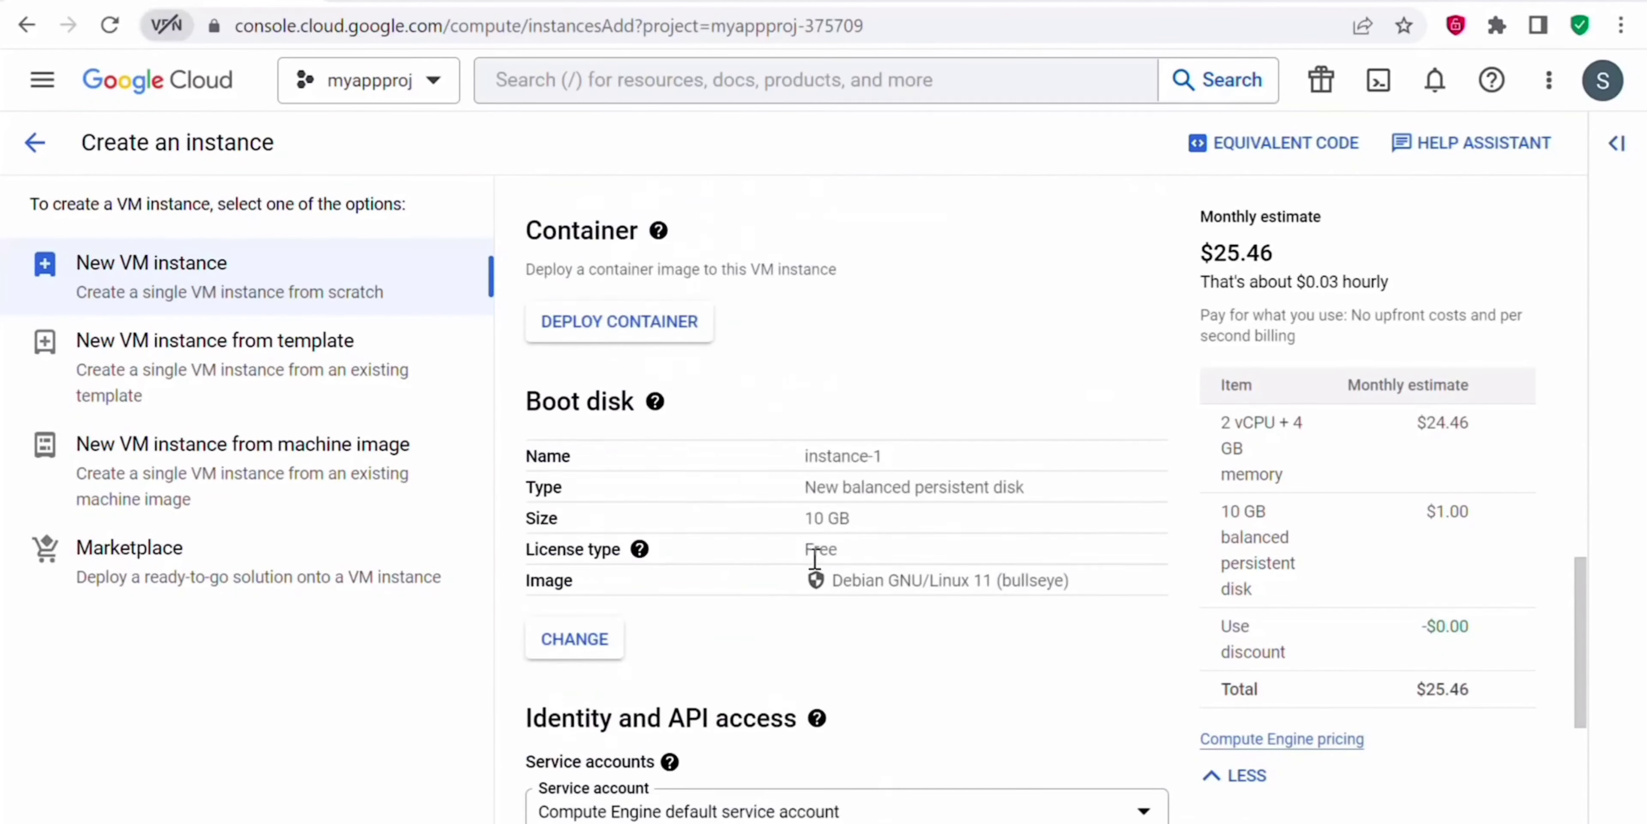
click(654, 272)
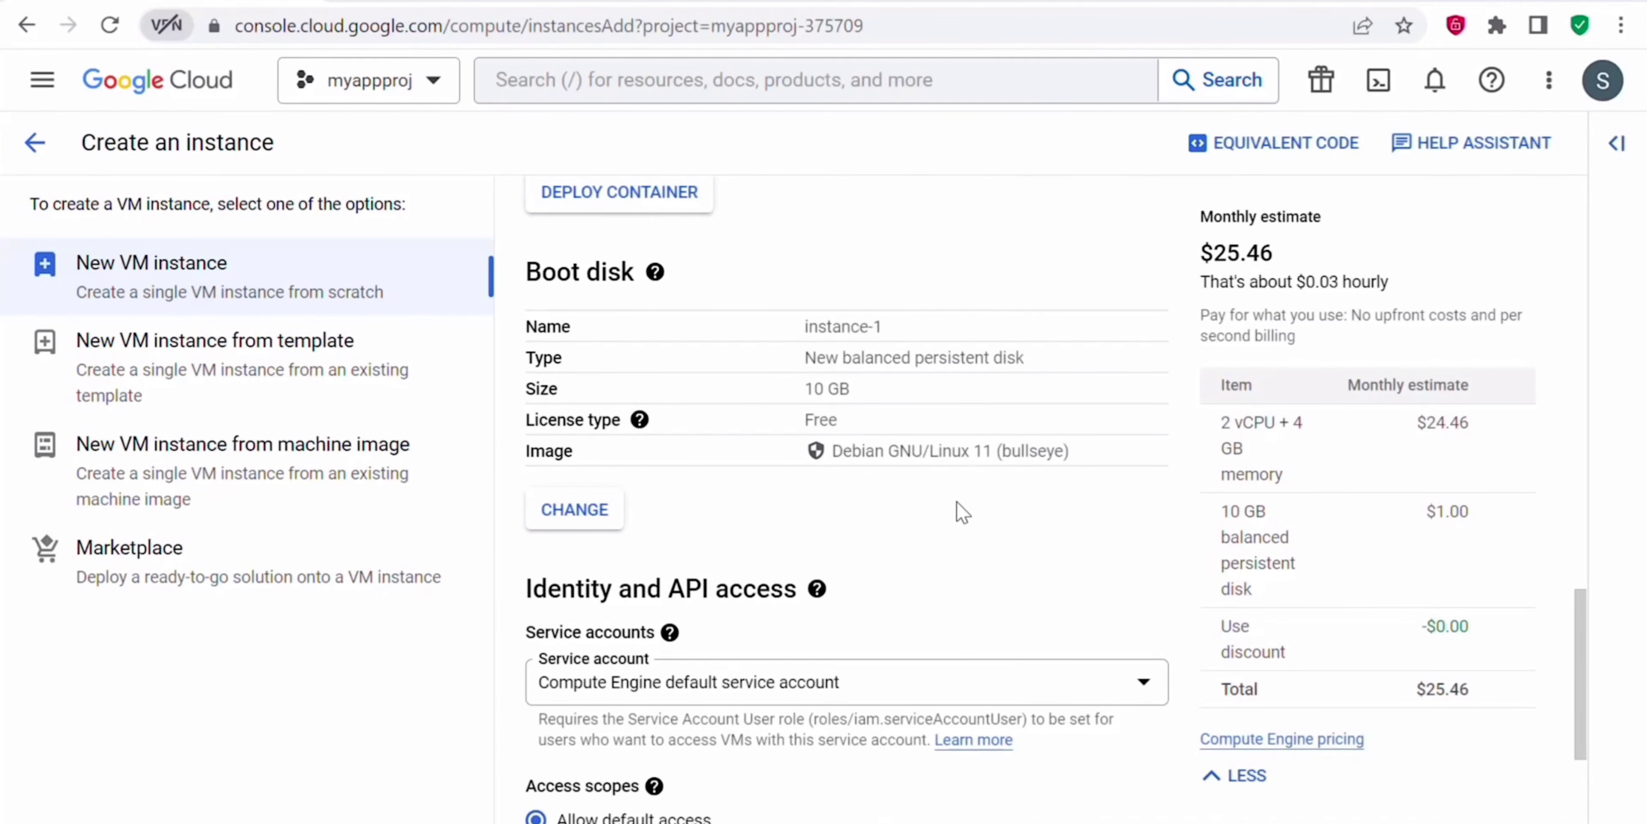
scroll(890, 633, down, 5)
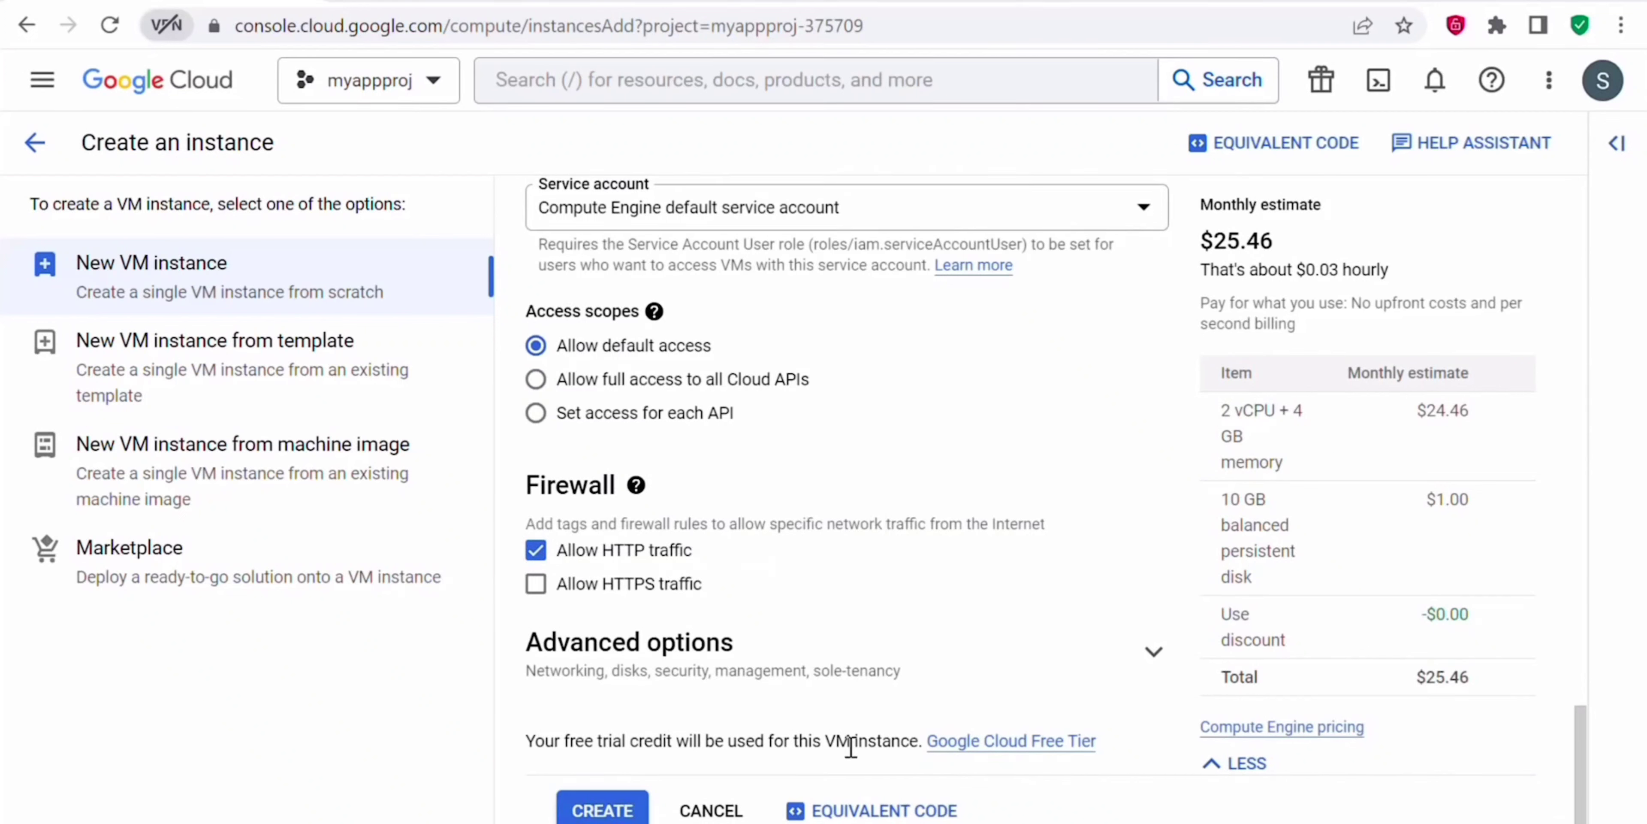
click(600, 811)
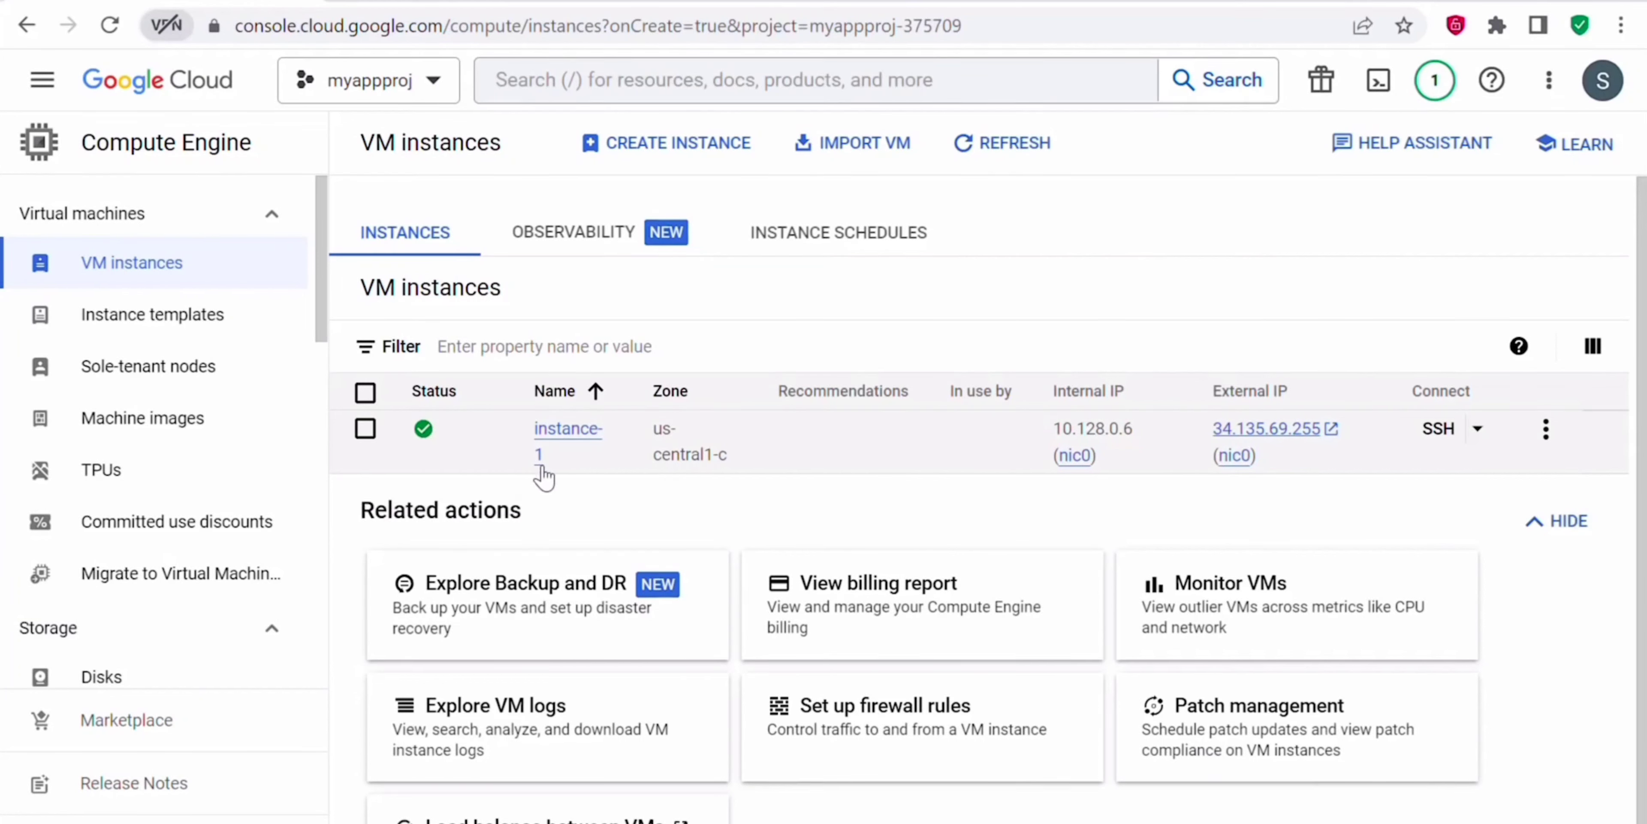
Step: Open the details of instance-1 and examine its basic information
click(558, 436)
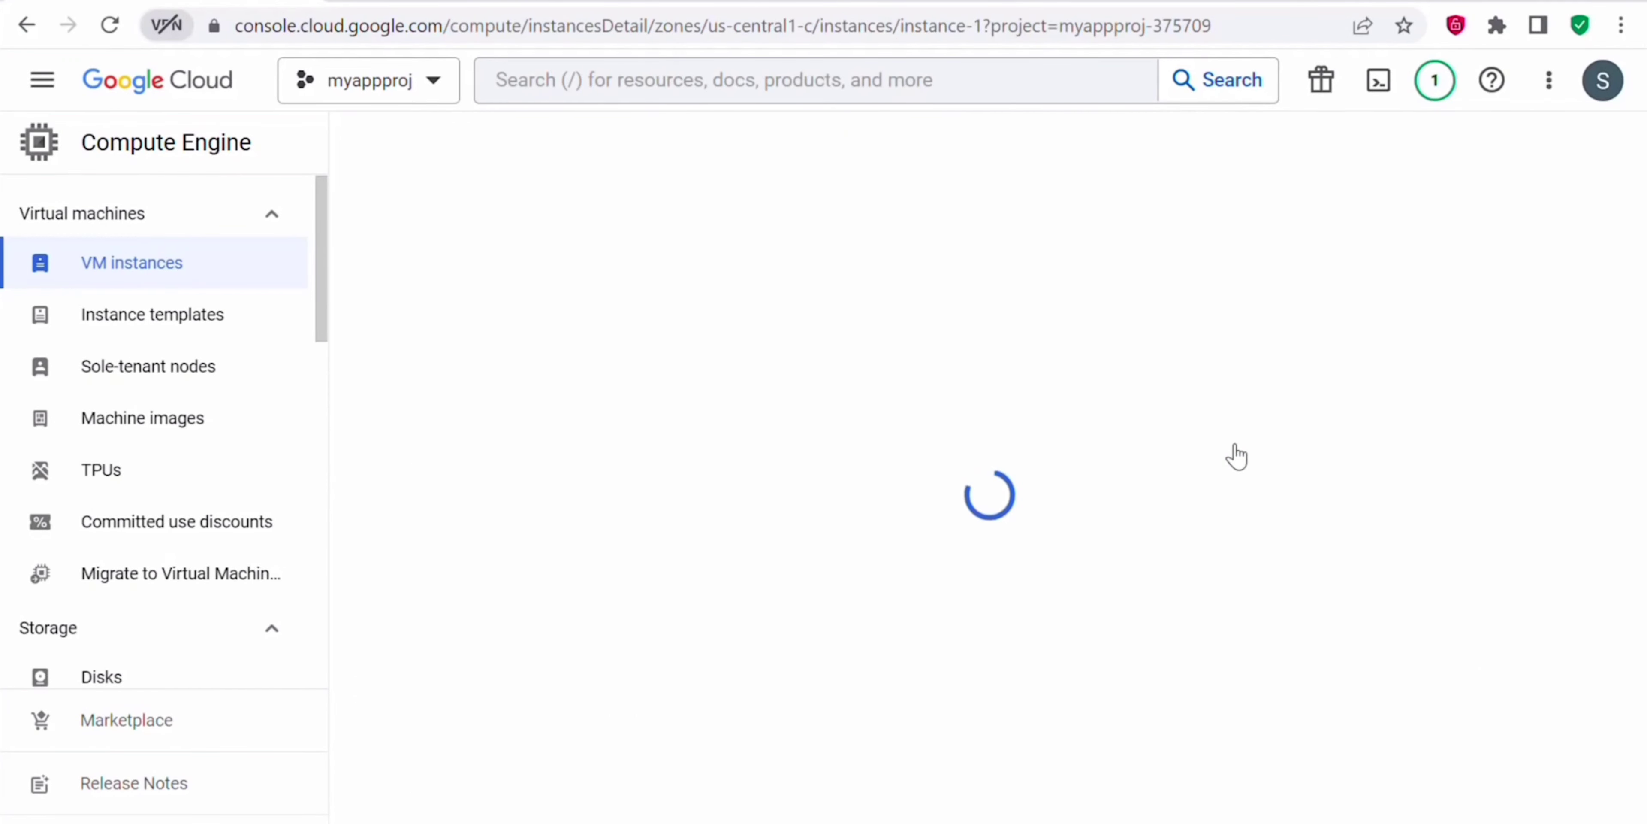
scroll(1235, 456, down, 1)
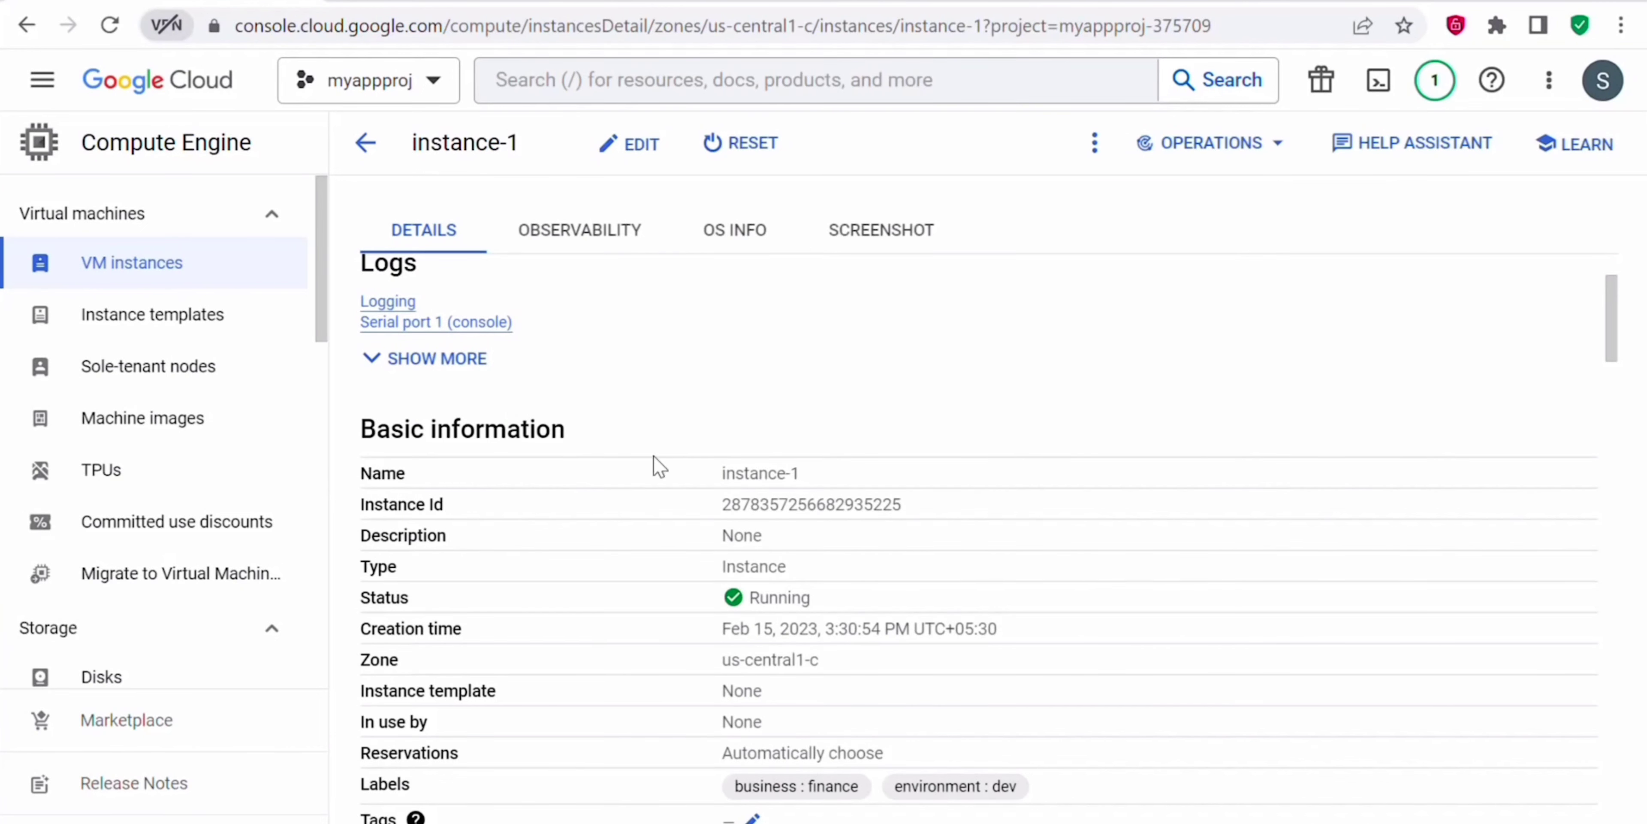
Step: Check the zone and the labels in the basic information of instance-1
scroll(825, 599, down, 4)
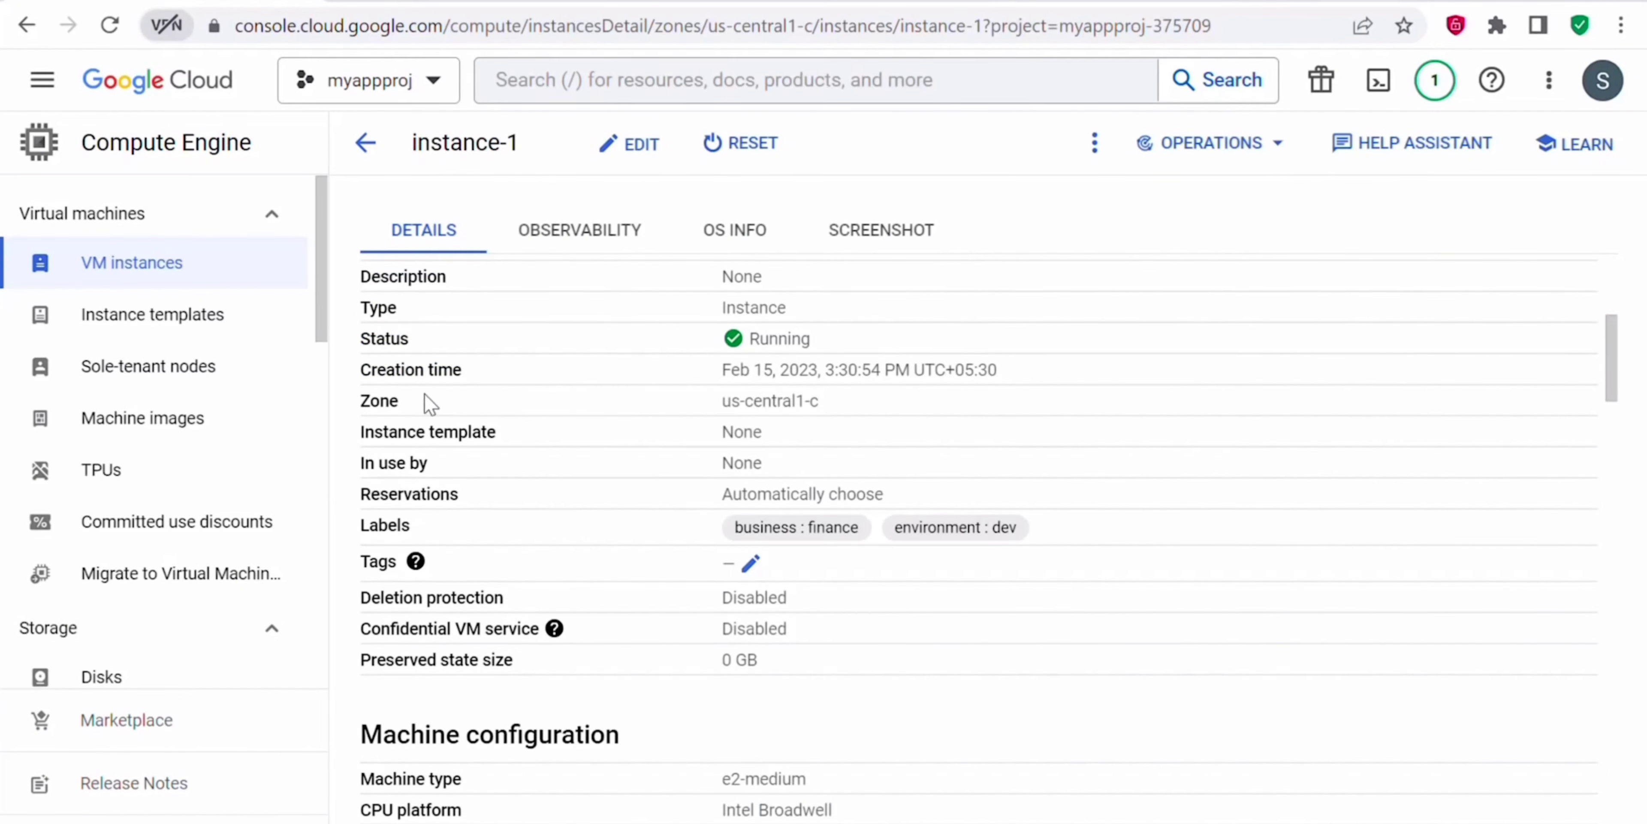
drag(364, 403, 817, 407)
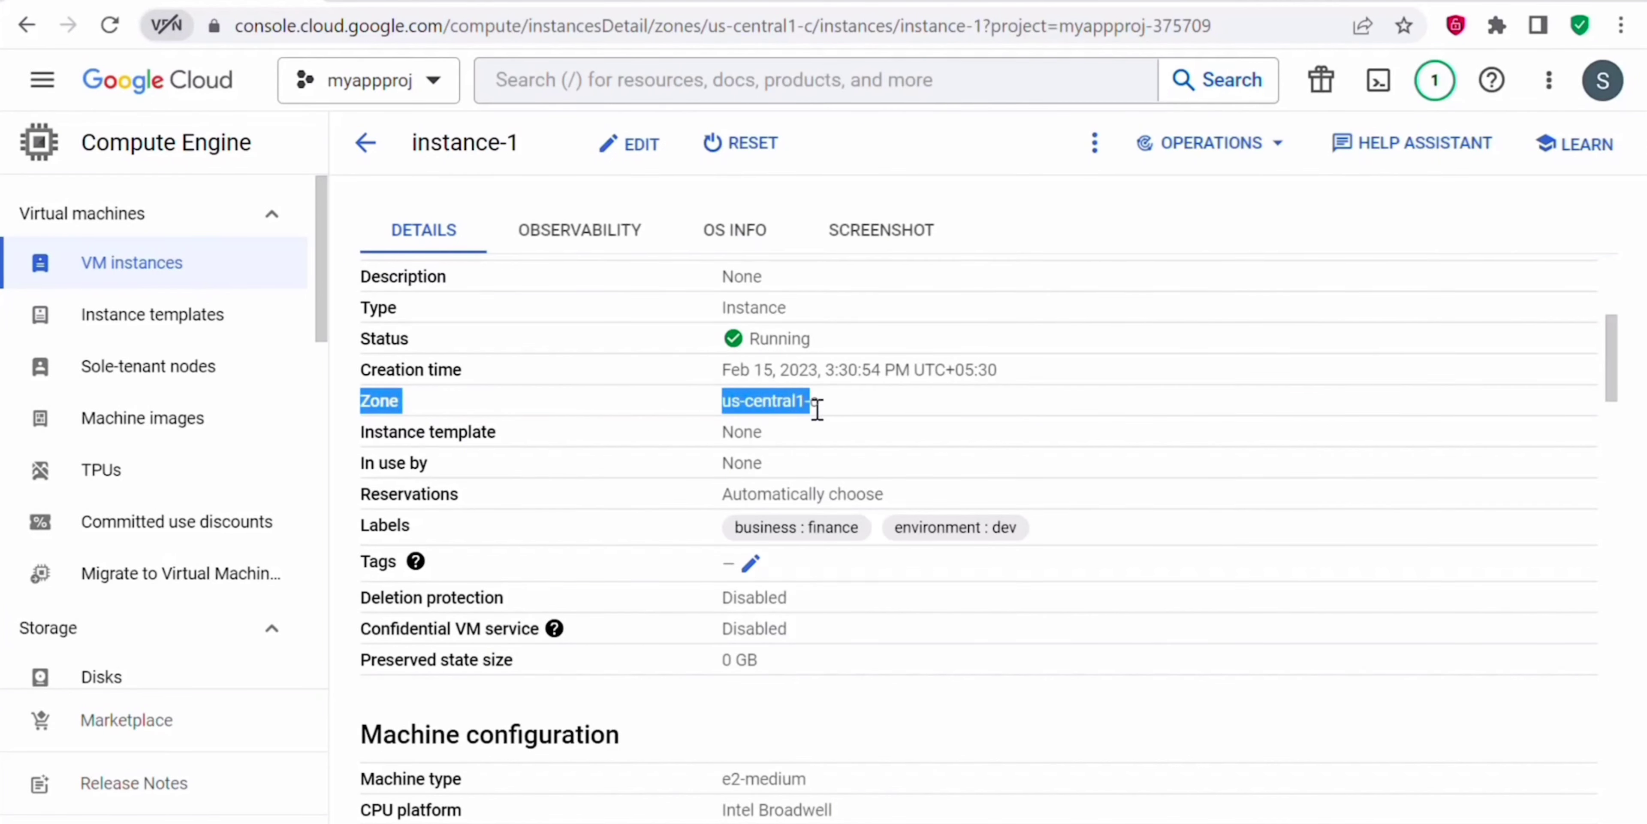
scroll(582, 503, down, 2)
drag(362, 397, 512, 411)
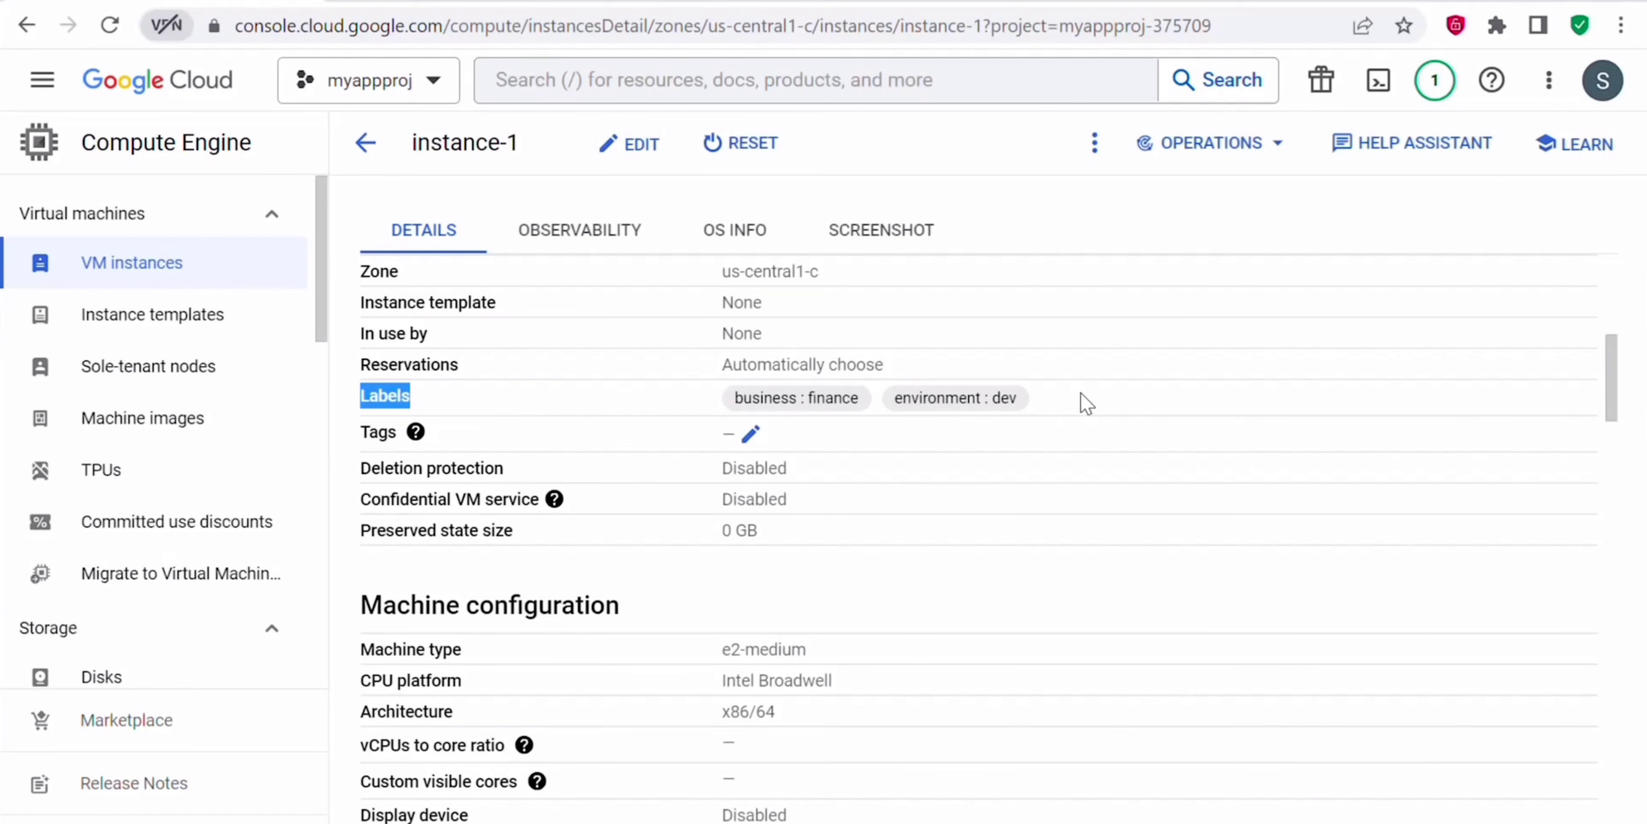
click(1148, 404)
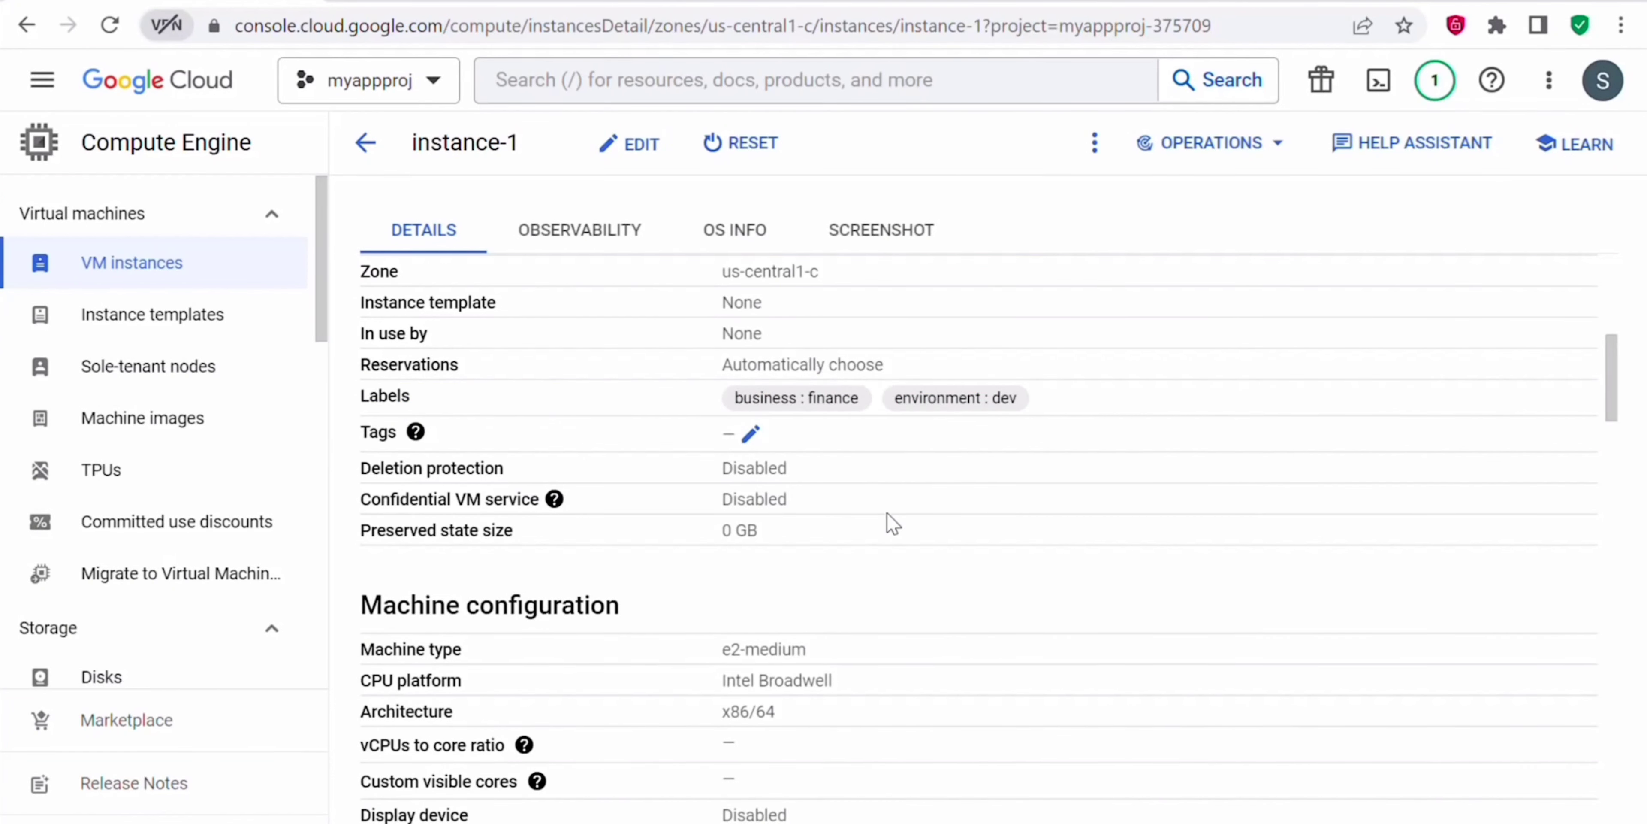
Step: Examine the remaining details of instance-1, from the machine configuration and networking down to the custom metadata
scroll(887, 512, down, 4)
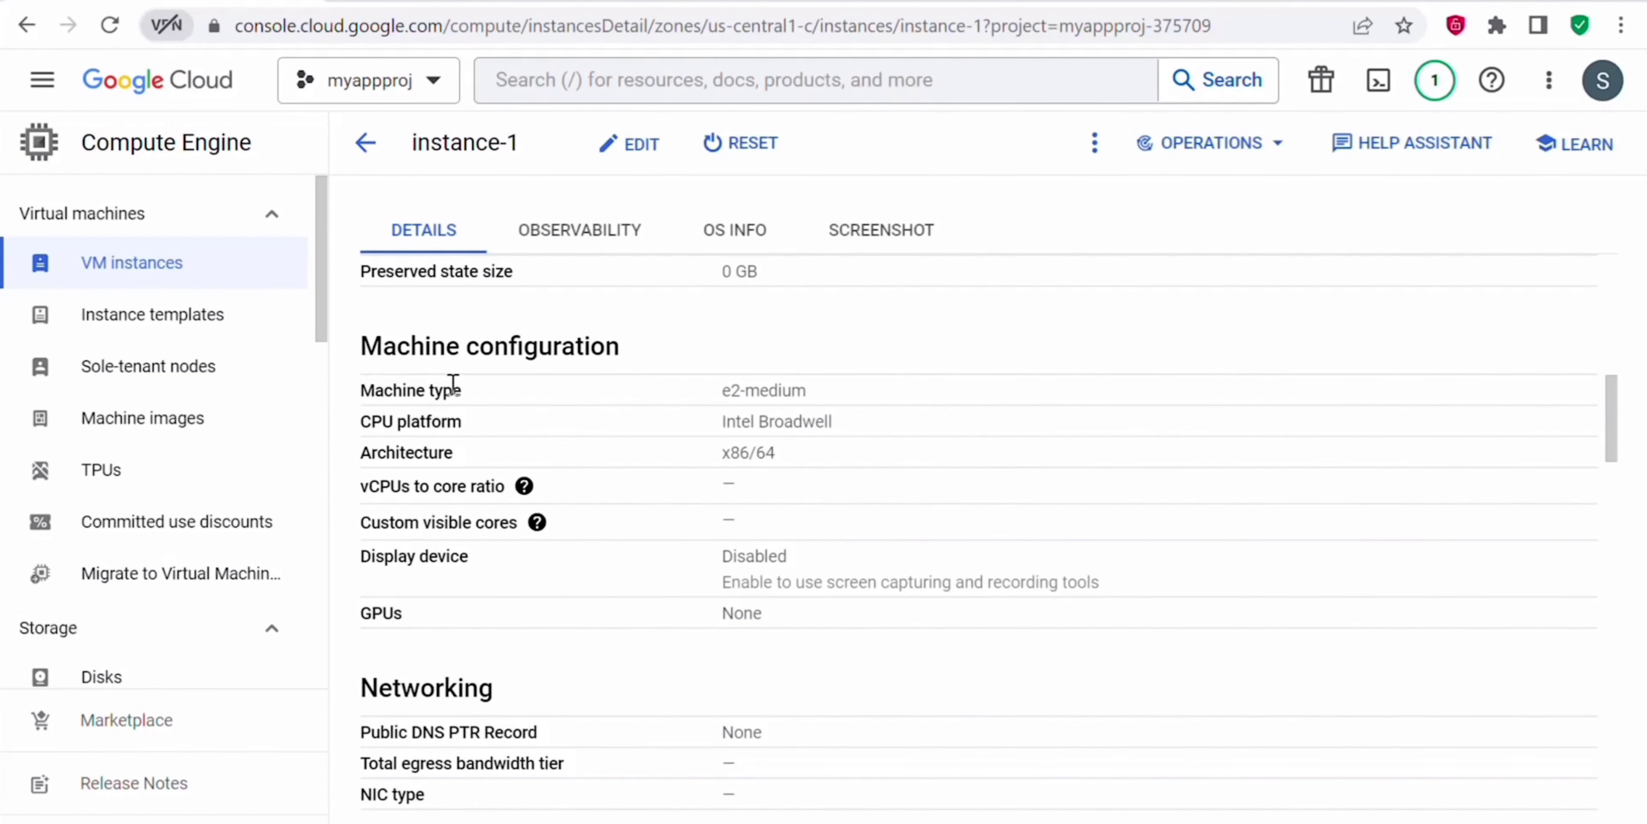
scroll(829, 643, down, 5)
scroll(829, 643, down, 10)
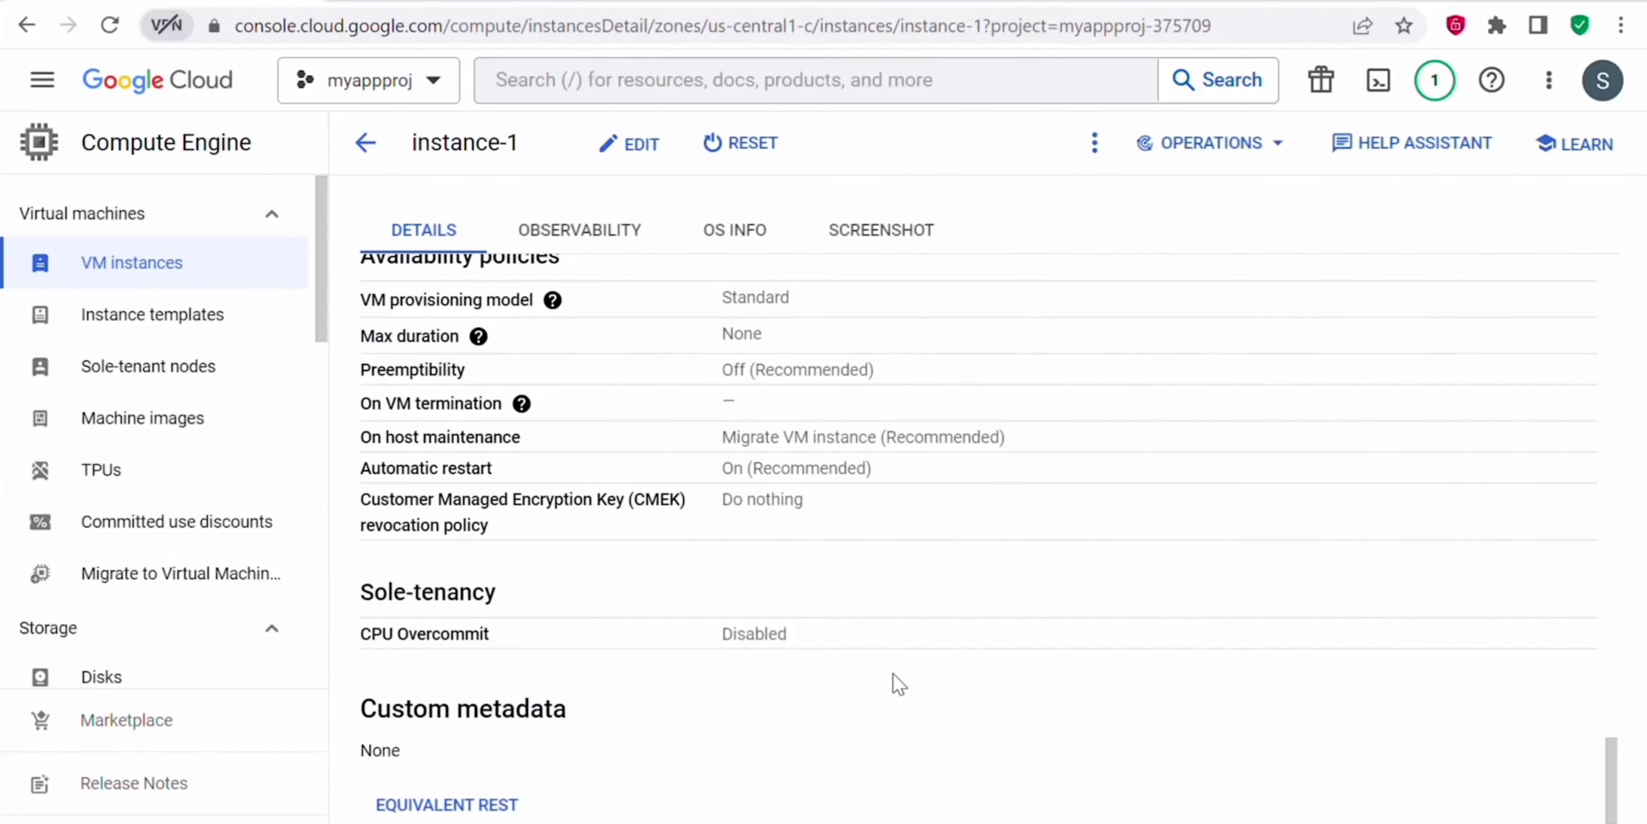